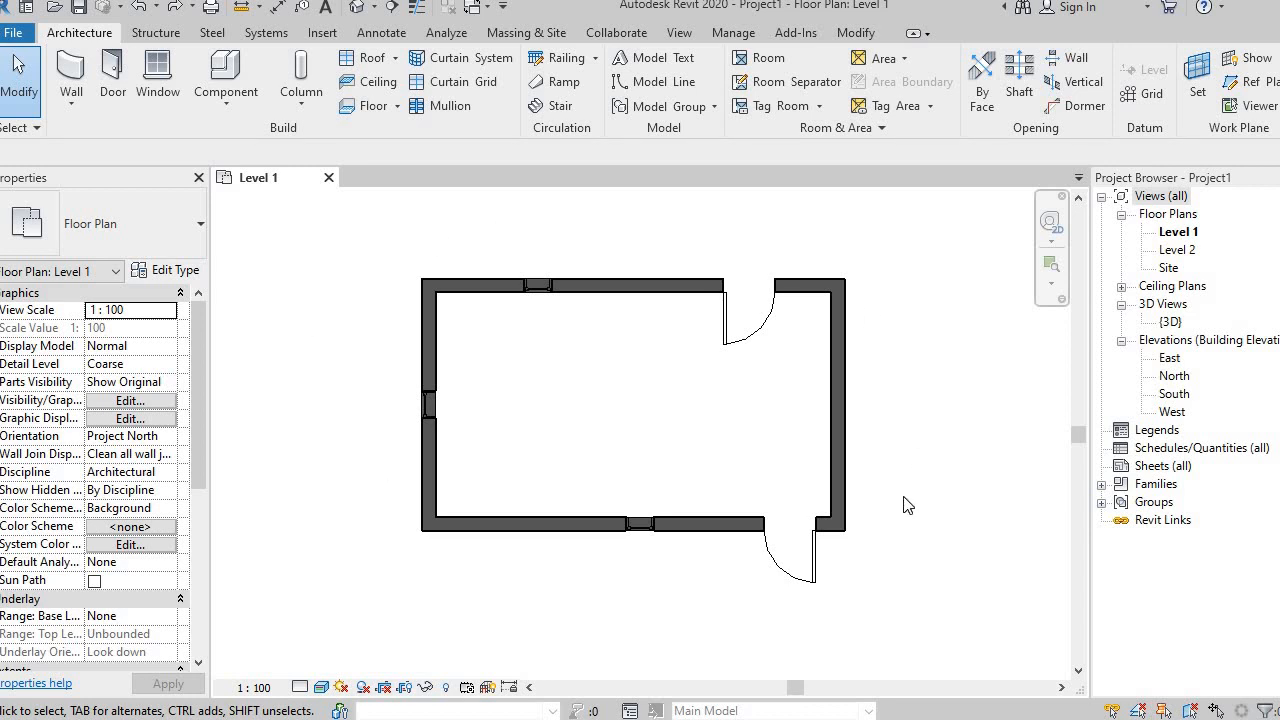
Step: Select all Generic - 200mm walls in the project and duplicate their type under the name Exterior 150mm
{"action": "left_click", "coordinate": [431, 340]}
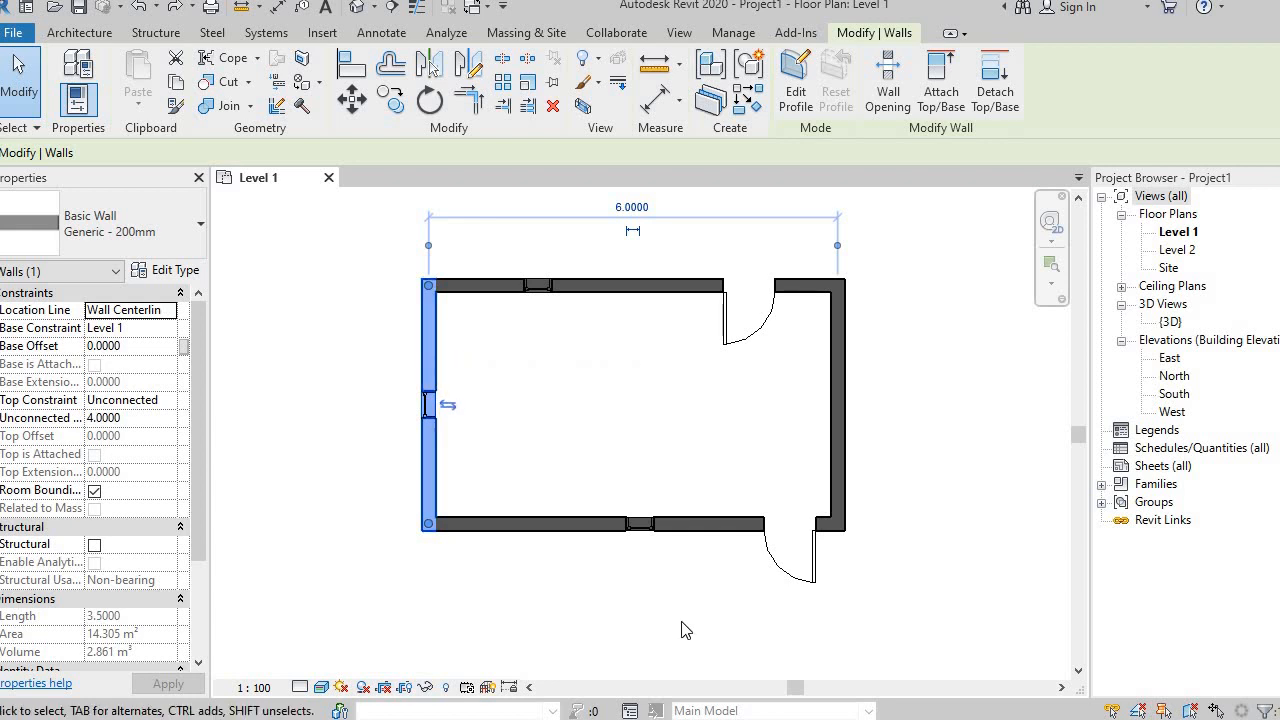
{"action": "key", "text": "s"}
{"action": "key", "text": "a"}
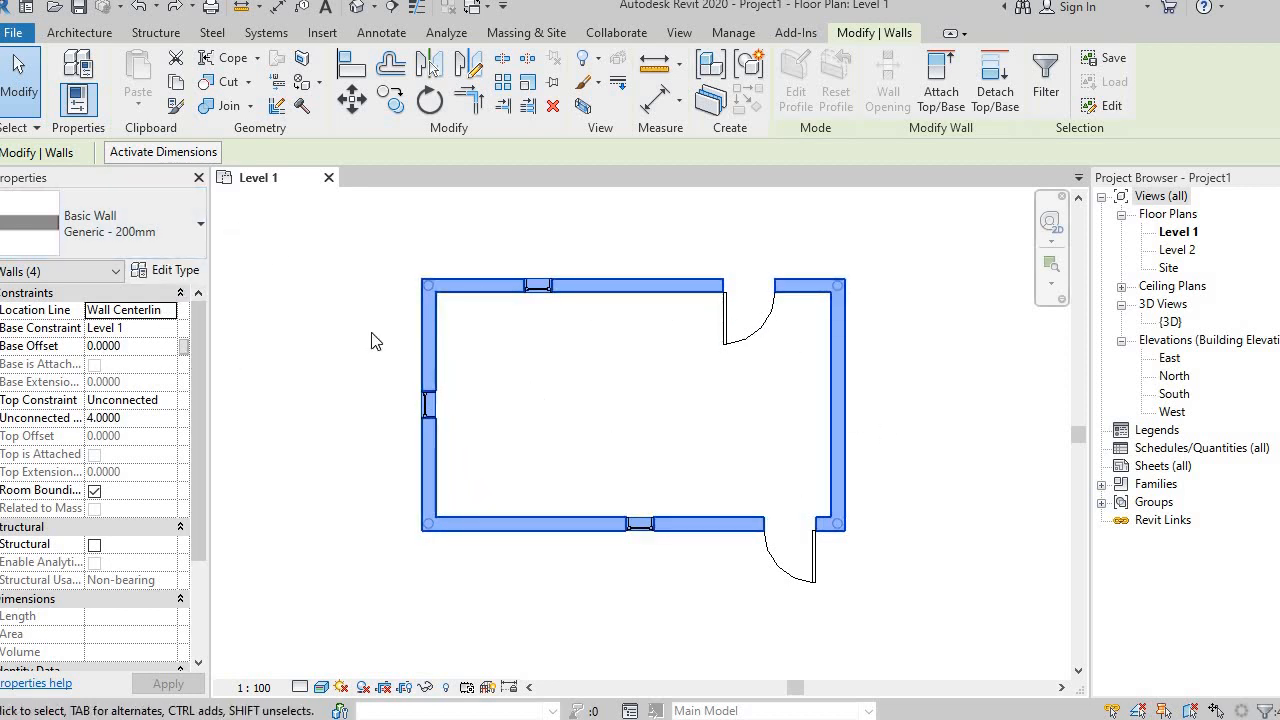
{"action": "left_click", "coordinate": [172, 271]}
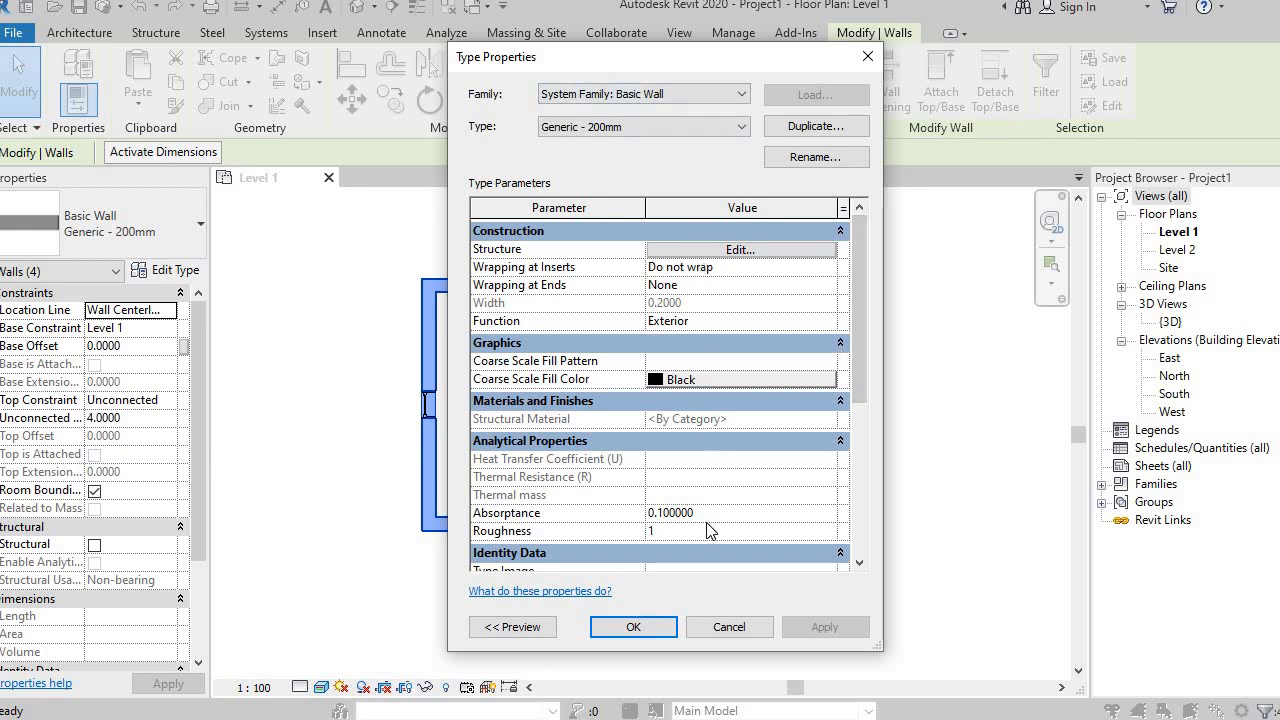
{"action": "scroll", "coordinate": [708, 535], "scroll_direction": "down", "scroll_amount": 2}
{"action": "scroll", "coordinate": [706, 536], "scroll_direction": "down", "scroll_amount": 2}
{"action": "scroll", "coordinate": [706, 536], "scroll_direction": "up", "scroll_amount": 4}
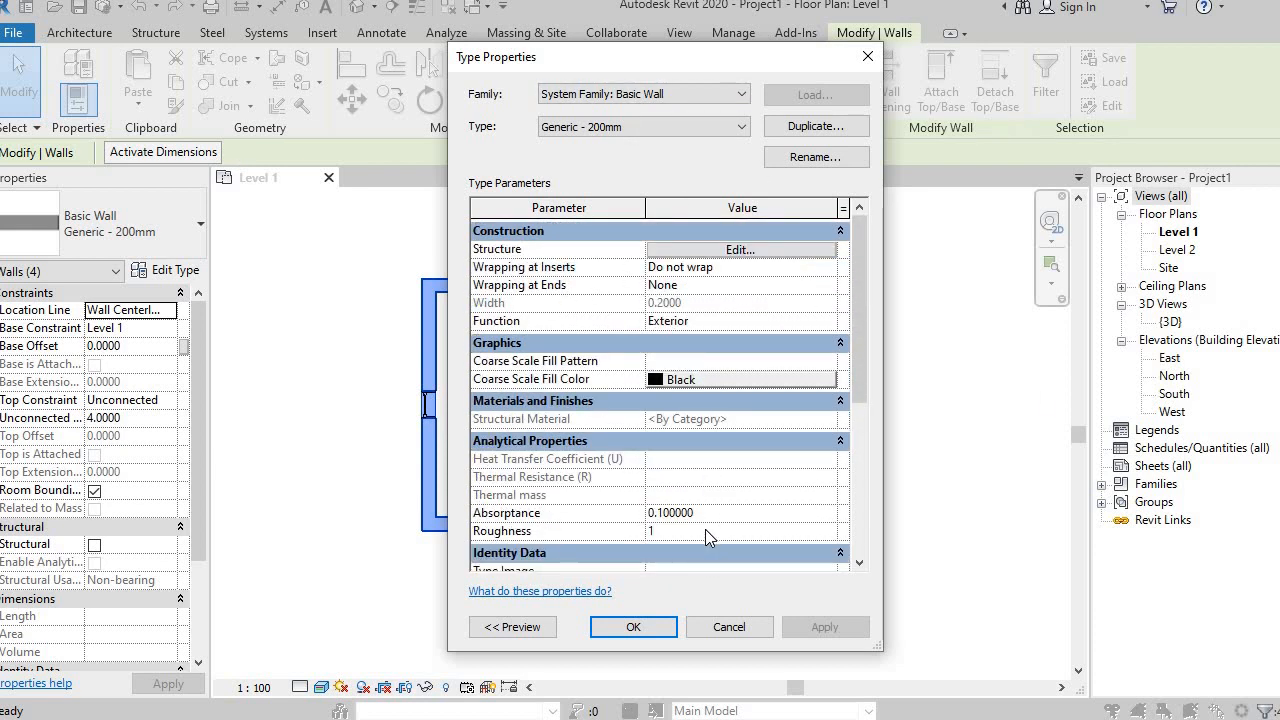
{"action": "left_click", "coordinate": [792, 128]}
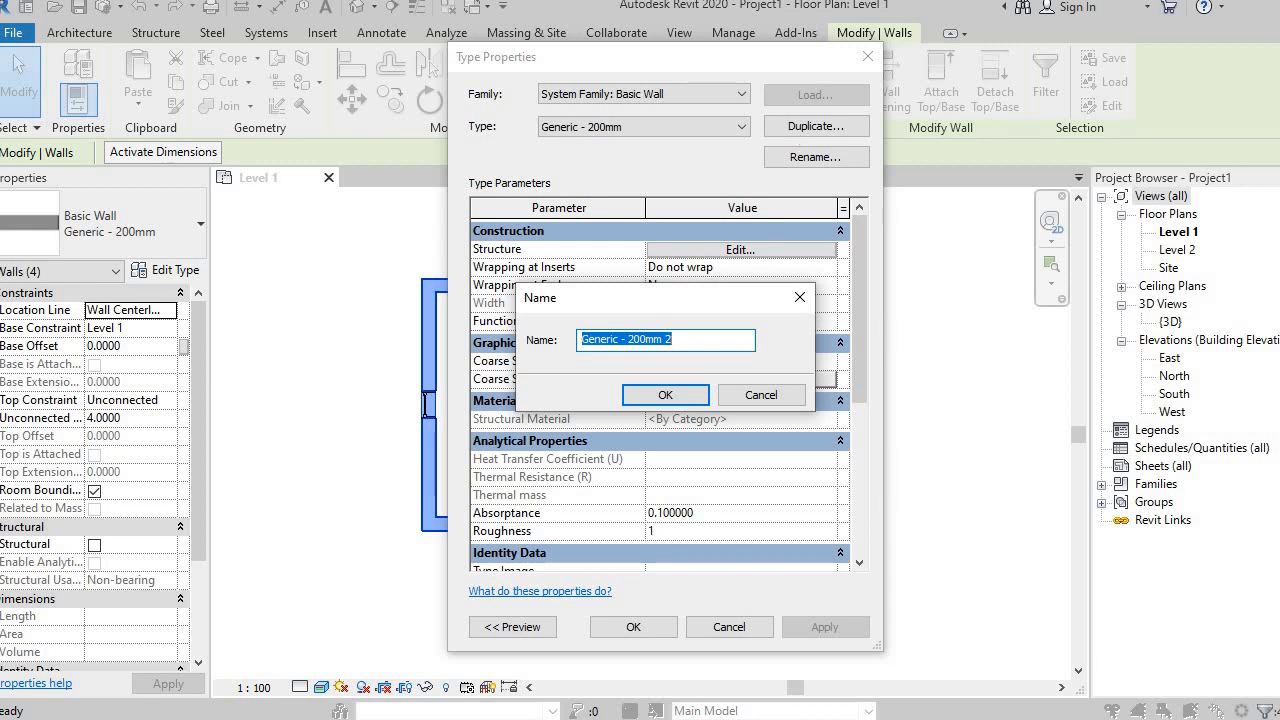
{"action": "type", "text": "exte"}
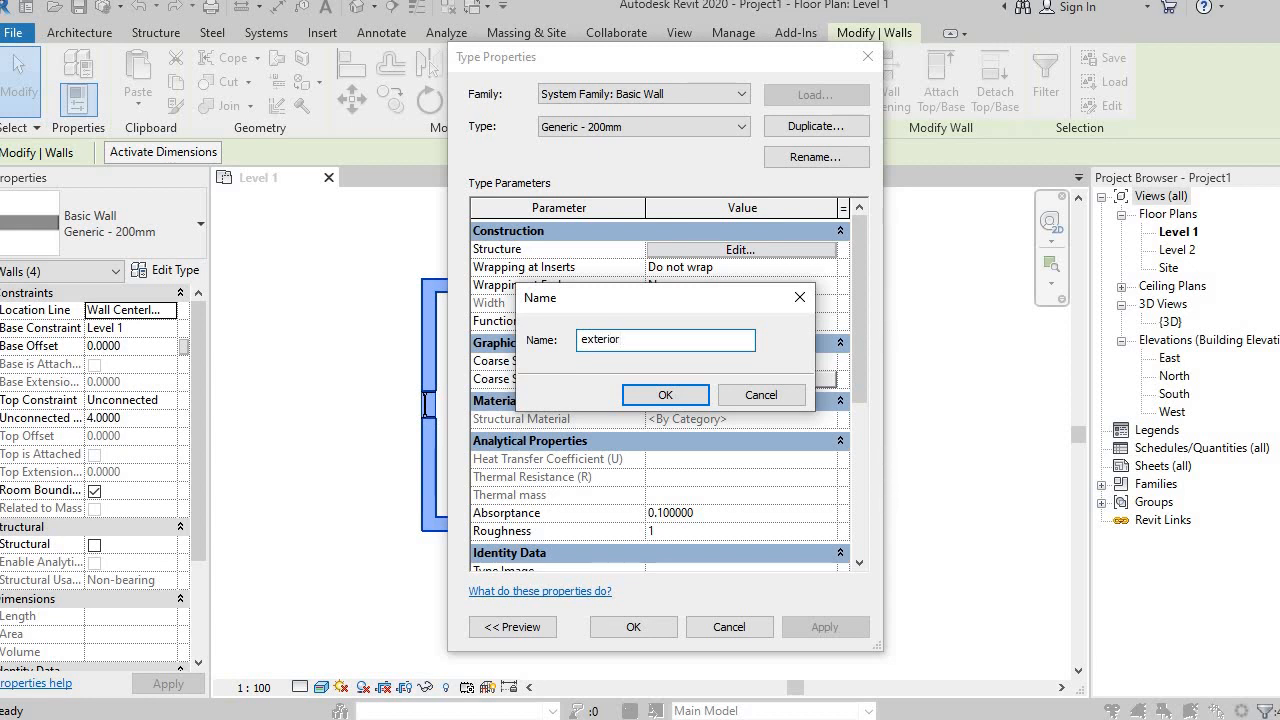
{"action": "type", "text": "rior 150"}
{"action": "key", "text": "BackSpace"}
{"action": "type", "text": "E"}
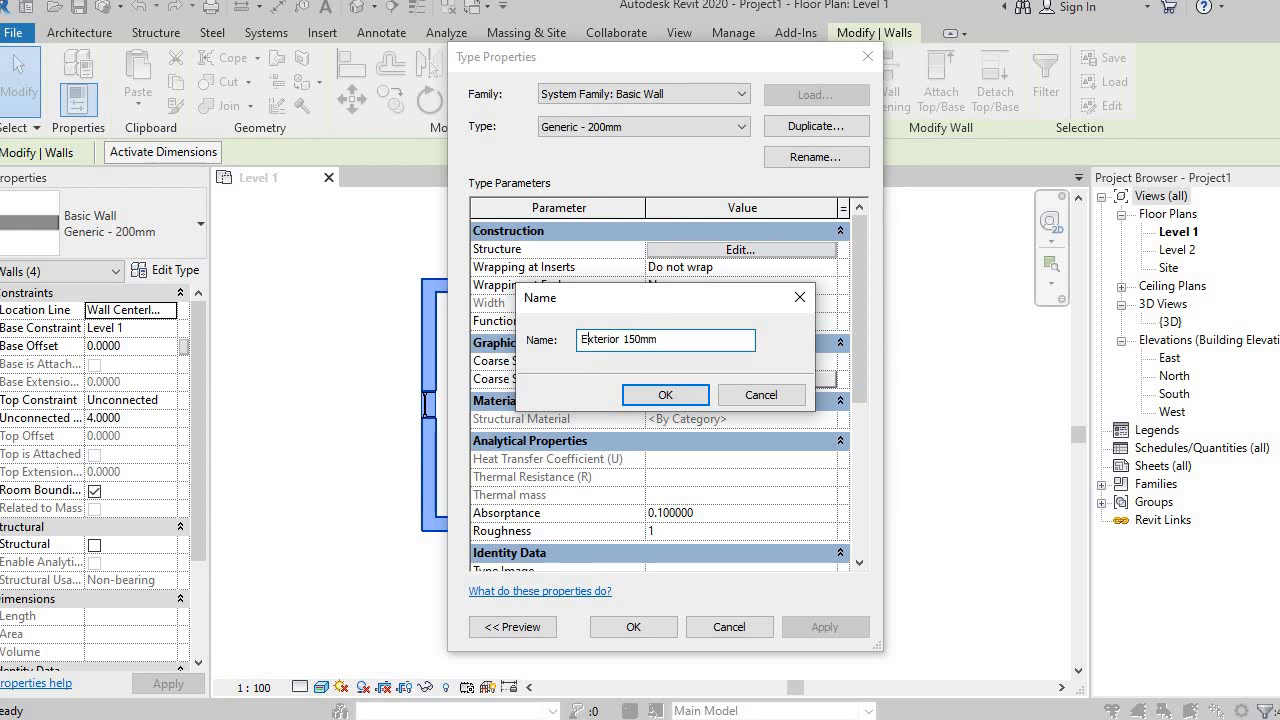
{"action": "left_click", "coordinate": [665, 394]}
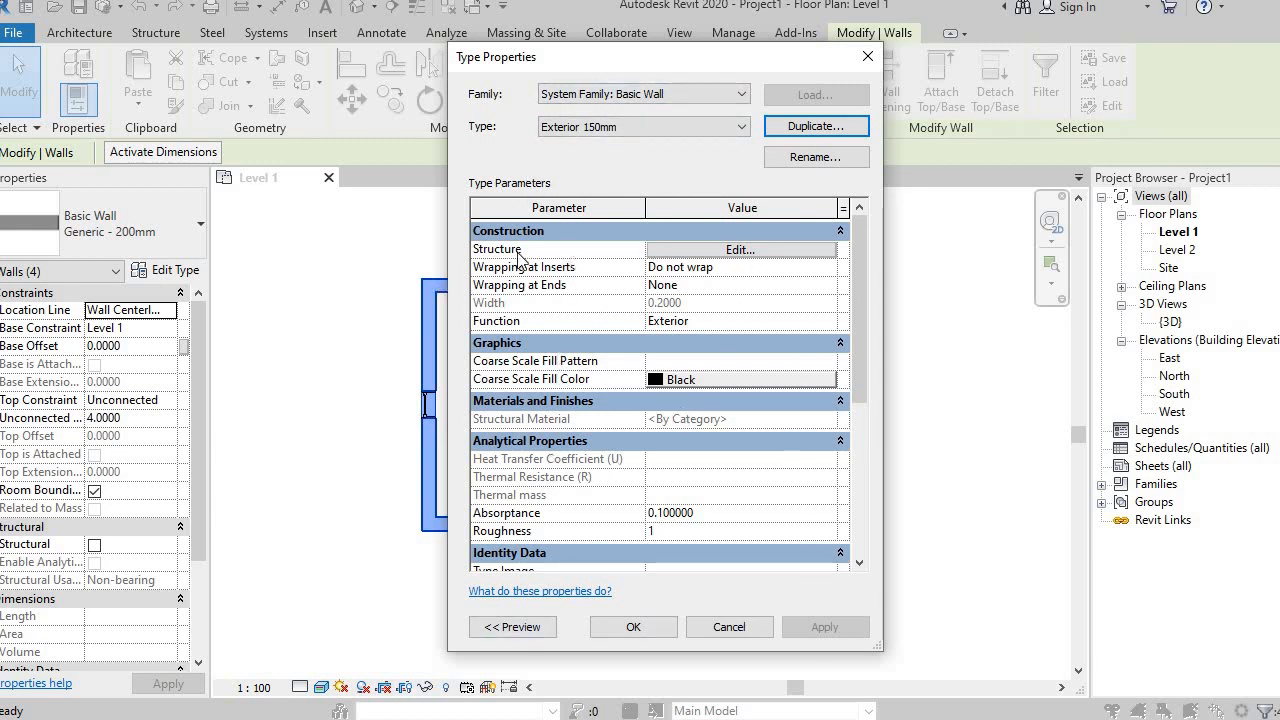
Step: Edit the Exterior 150mm wall structure and set the Structure [1] layer's thickness to 150 mm
{"action": "left_click", "coordinate": [737, 250]}
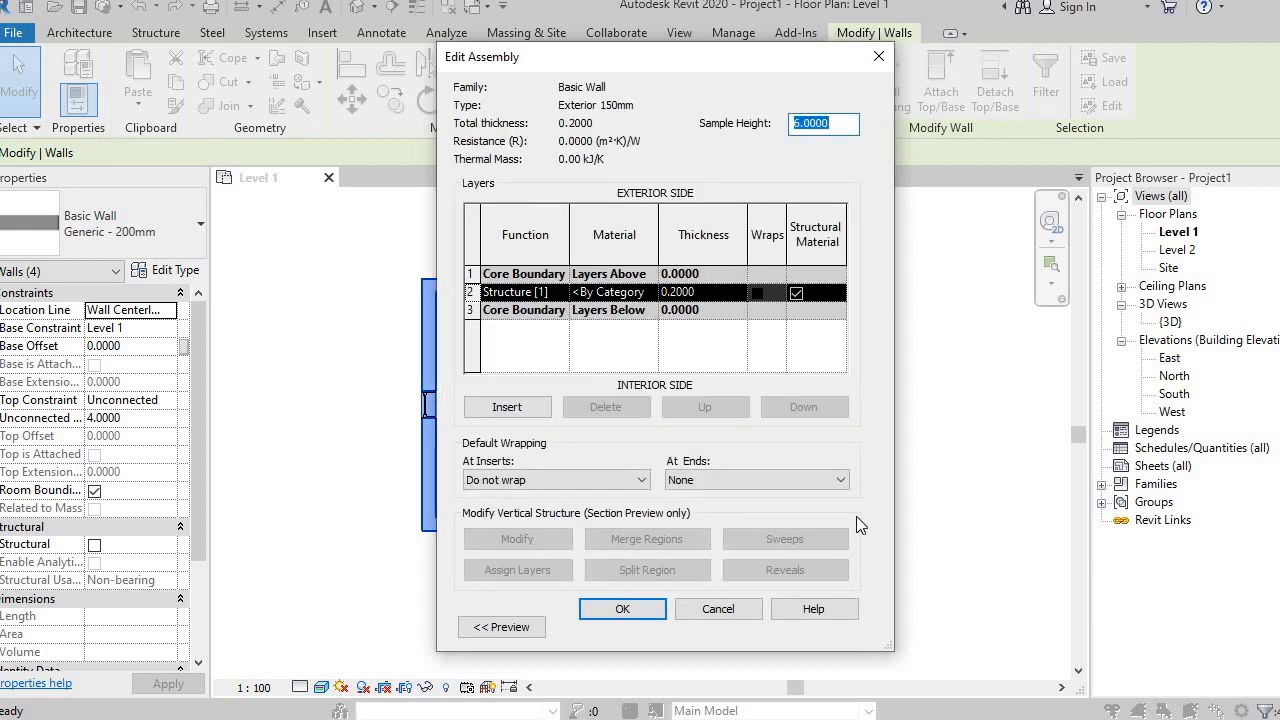
{"action": "left_click", "coordinate": [712, 292]}
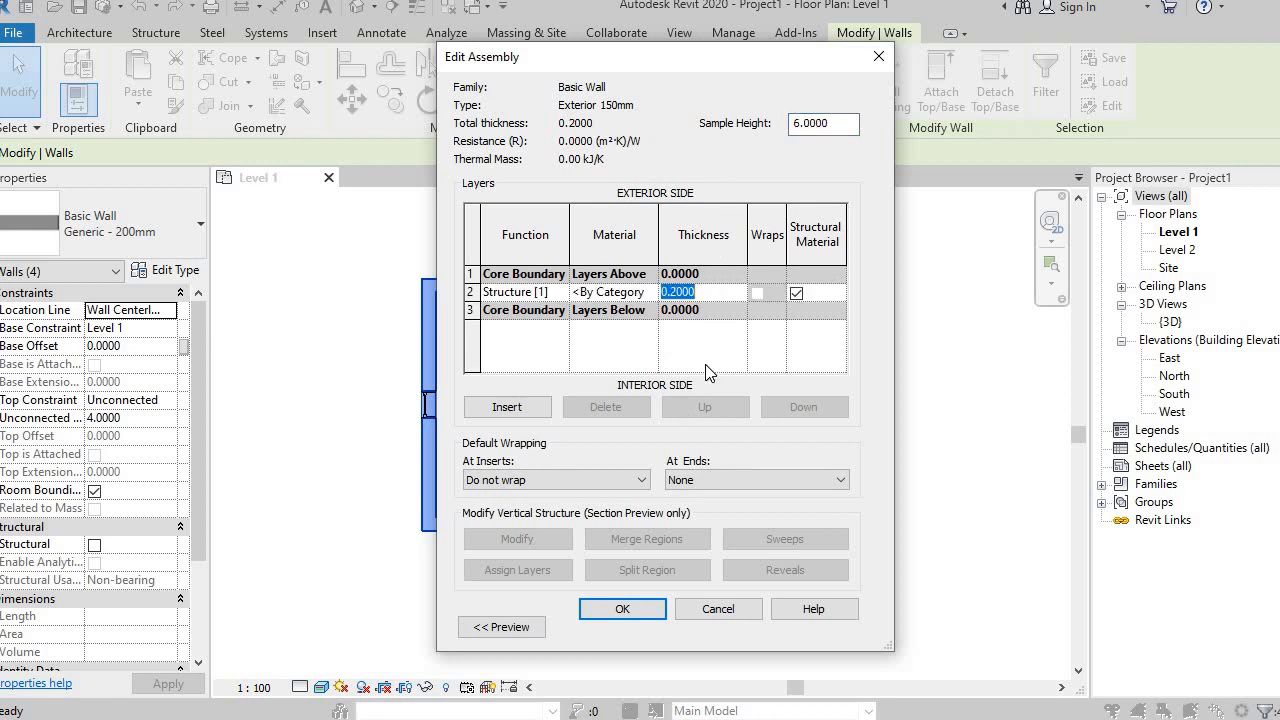
{"action": "type", "text": "15"}
{"action": "type", "text": "0mm"}
{"action": "key", "text": "Tab"}
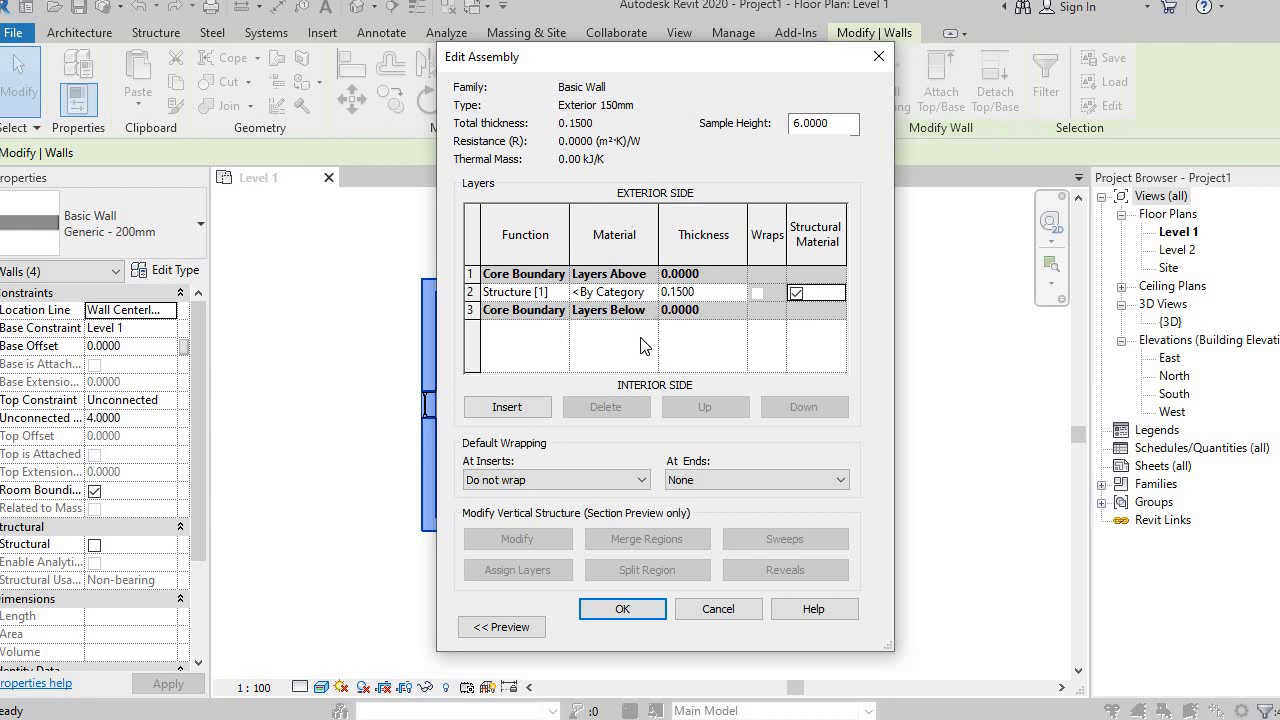
Step: Assign the Brick, Common material to the structure layer and apply the new type to the selected walls
{"action": "left_click", "coordinate": [645, 296]}
{"action": "left_click", "coordinate": [650, 292]}
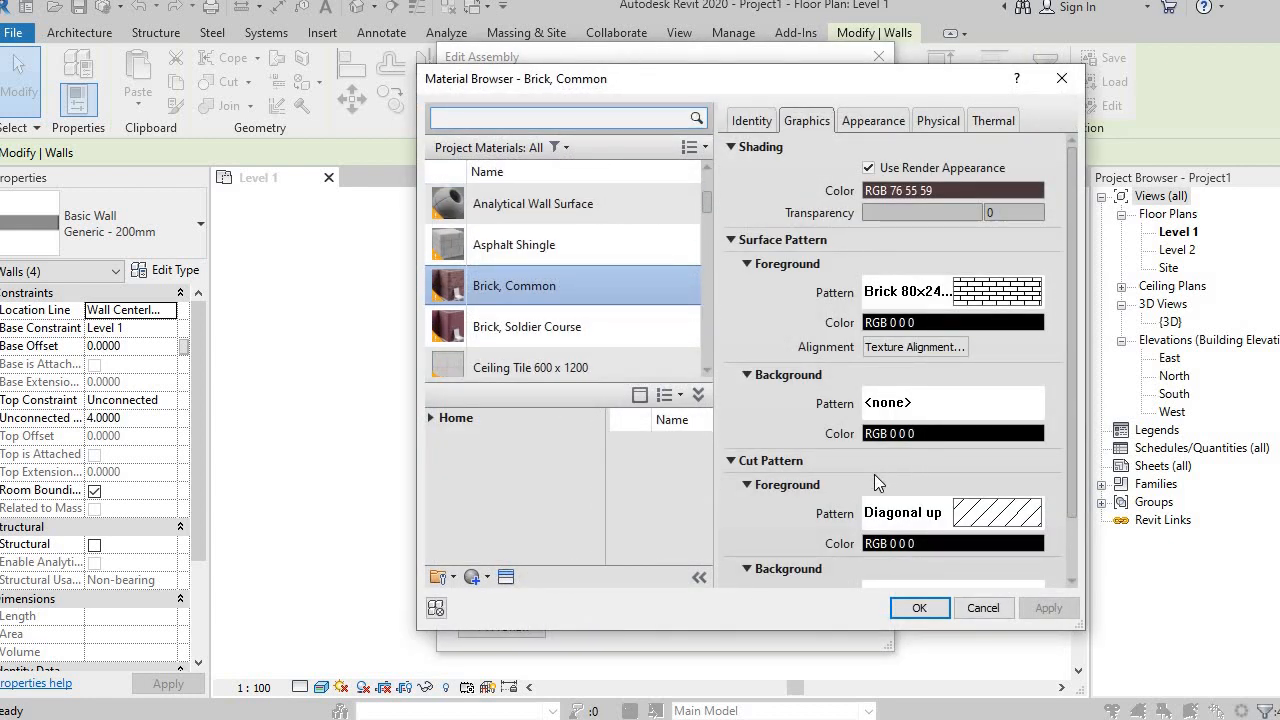
{"action": "left_click", "coordinate": [483, 118]}
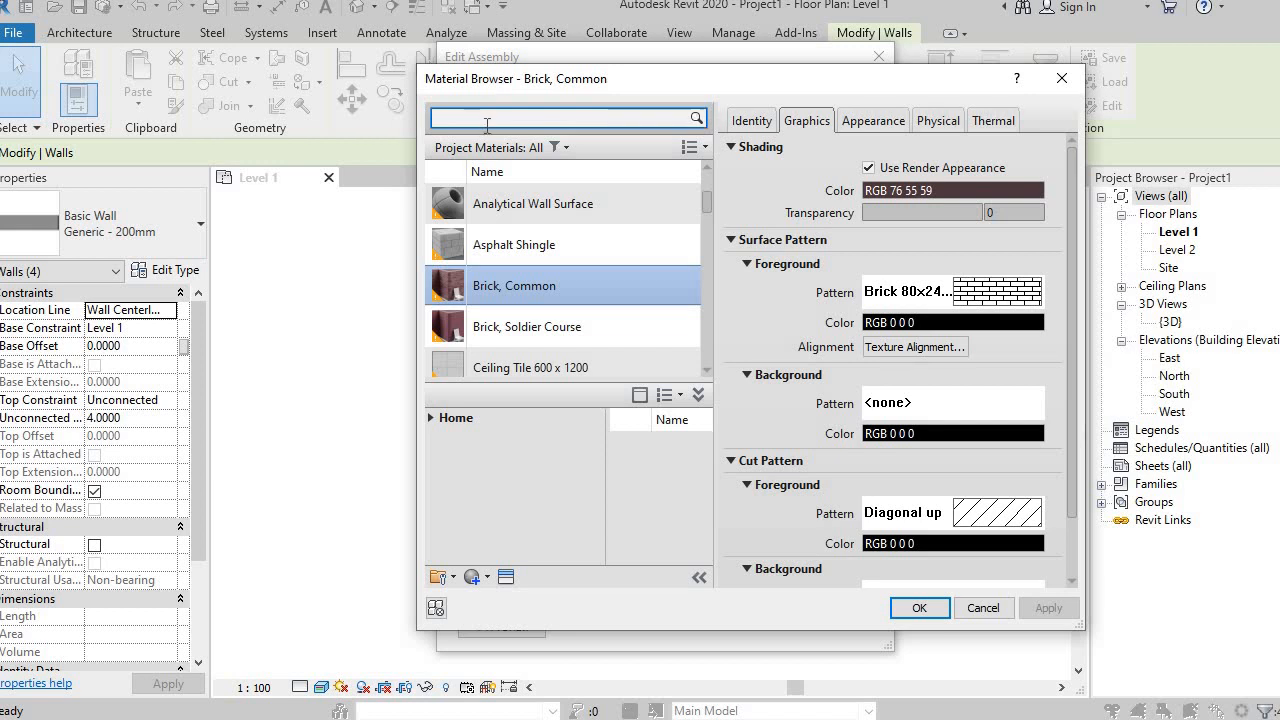
{"action": "scroll", "coordinate": [557, 274], "scroll_direction": "down", "scroll_amount": 10}
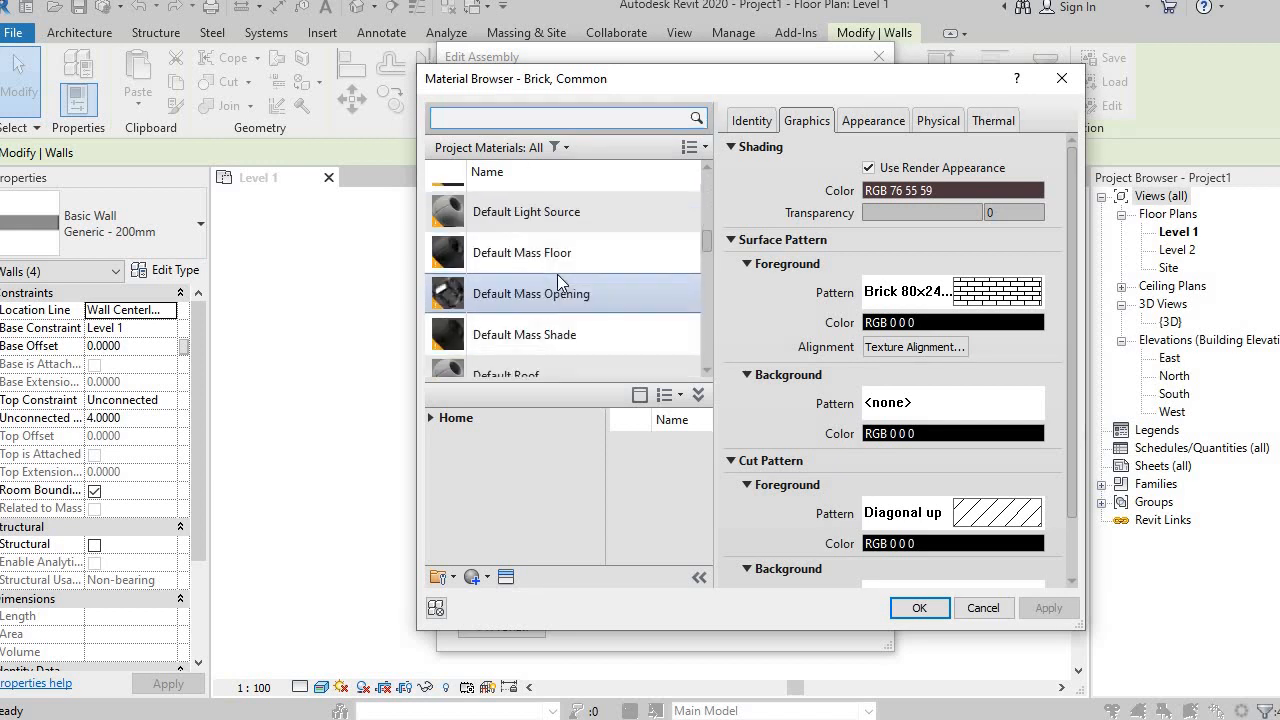
{"action": "scroll", "coordinate": [557, 274], "scroll_direction": "up", "scroll_amount": 10}
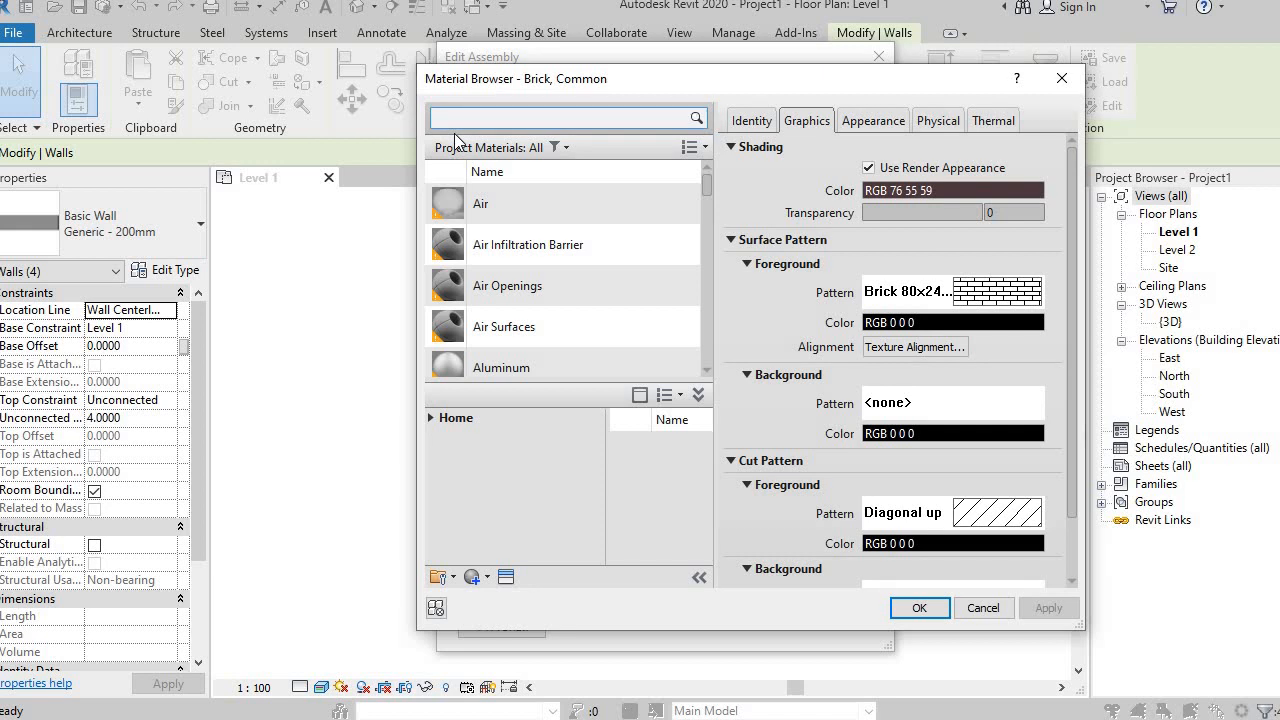
{"action": "type", "text": "rick"}
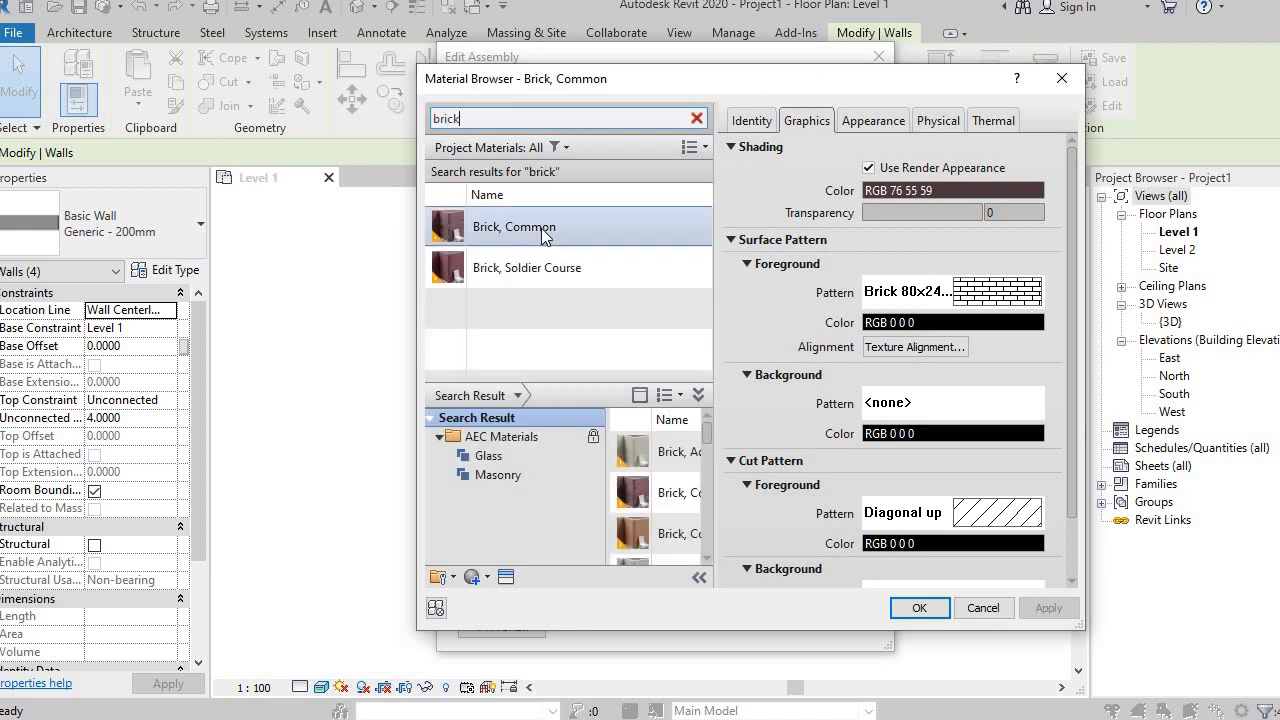
{"action": "left_click", "coordinate": [540, 236]}
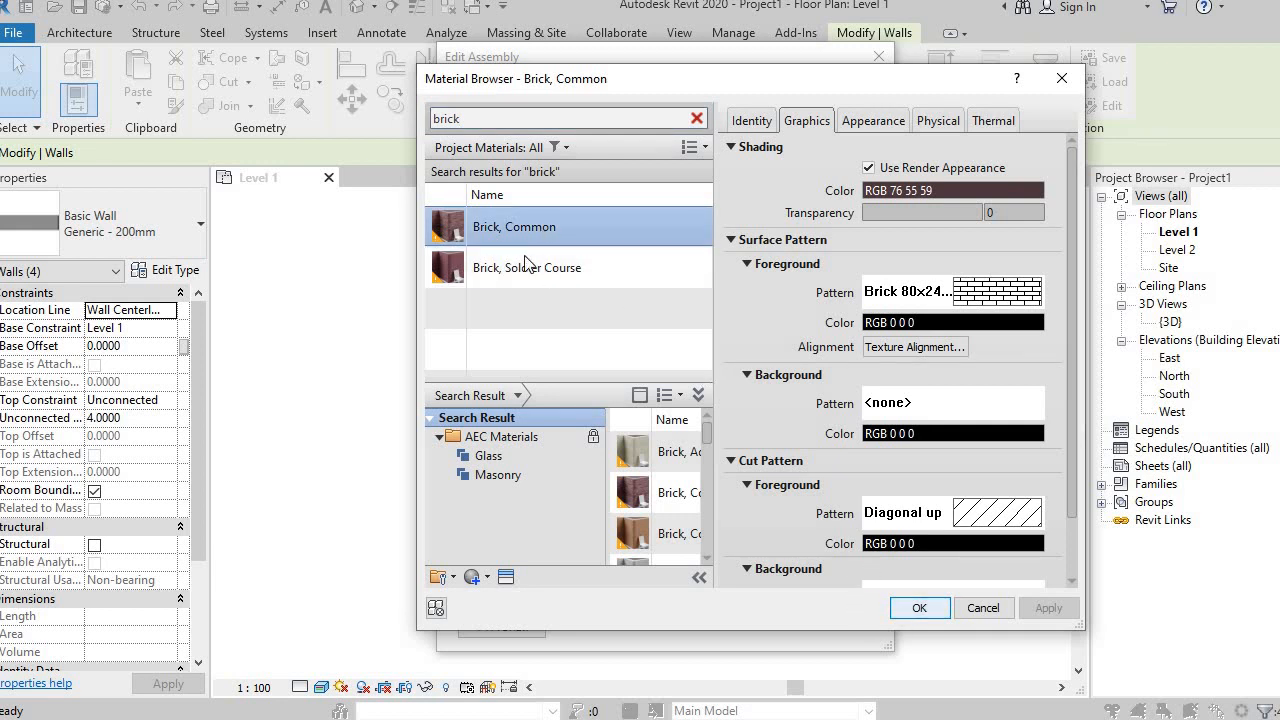
{"action": "left_click", "coordinate": [919, 608]}
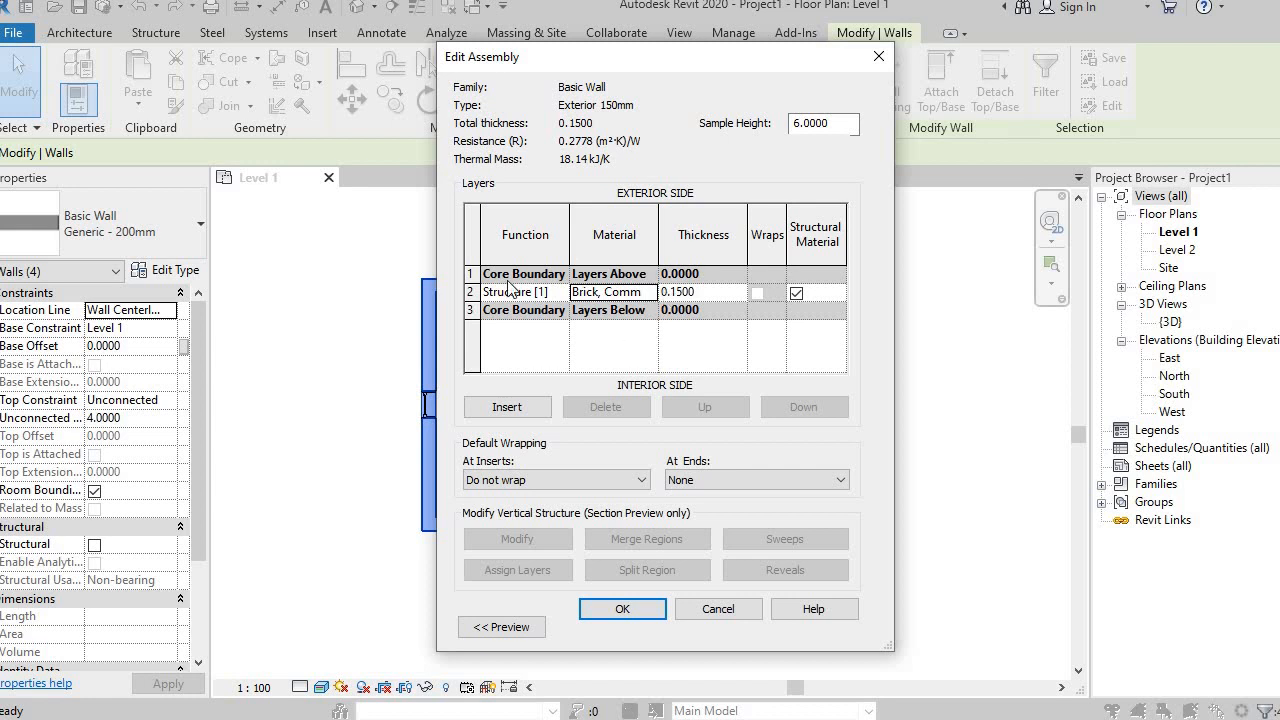
{"action": "left_click", "coordinate": [627, 609]}
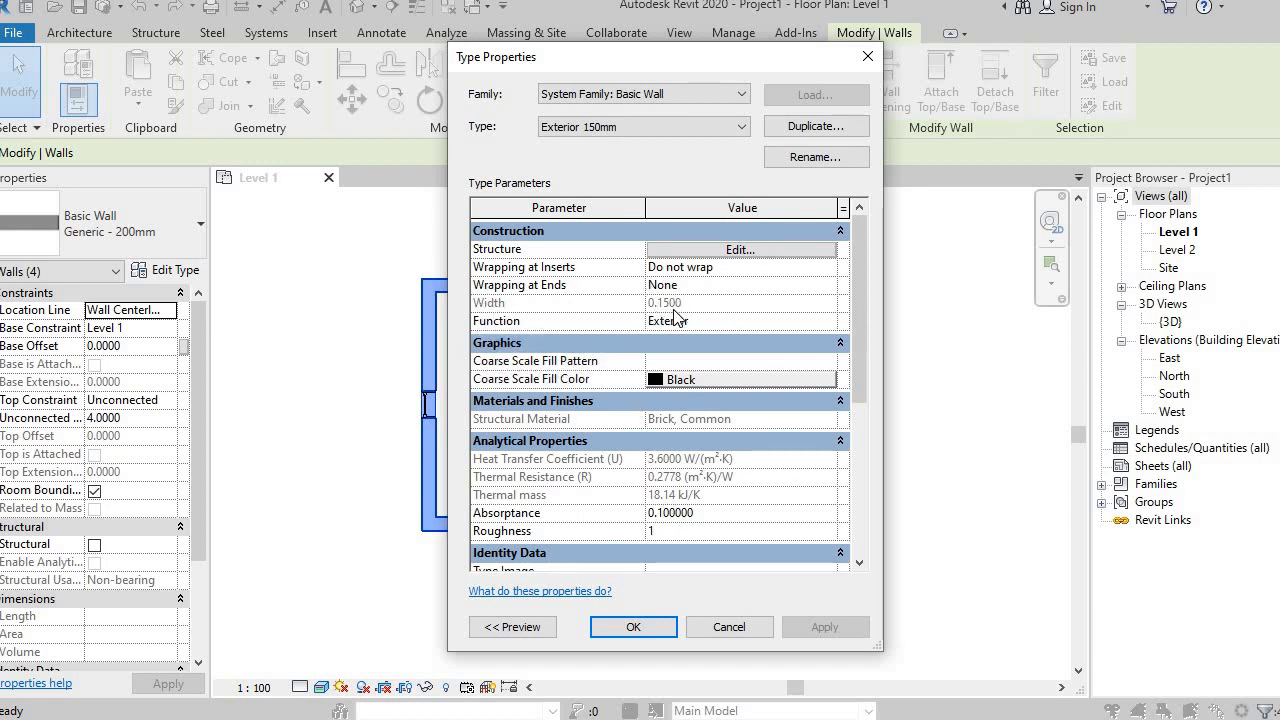
{"action": "left_click", "coordinate": [632, 628]}
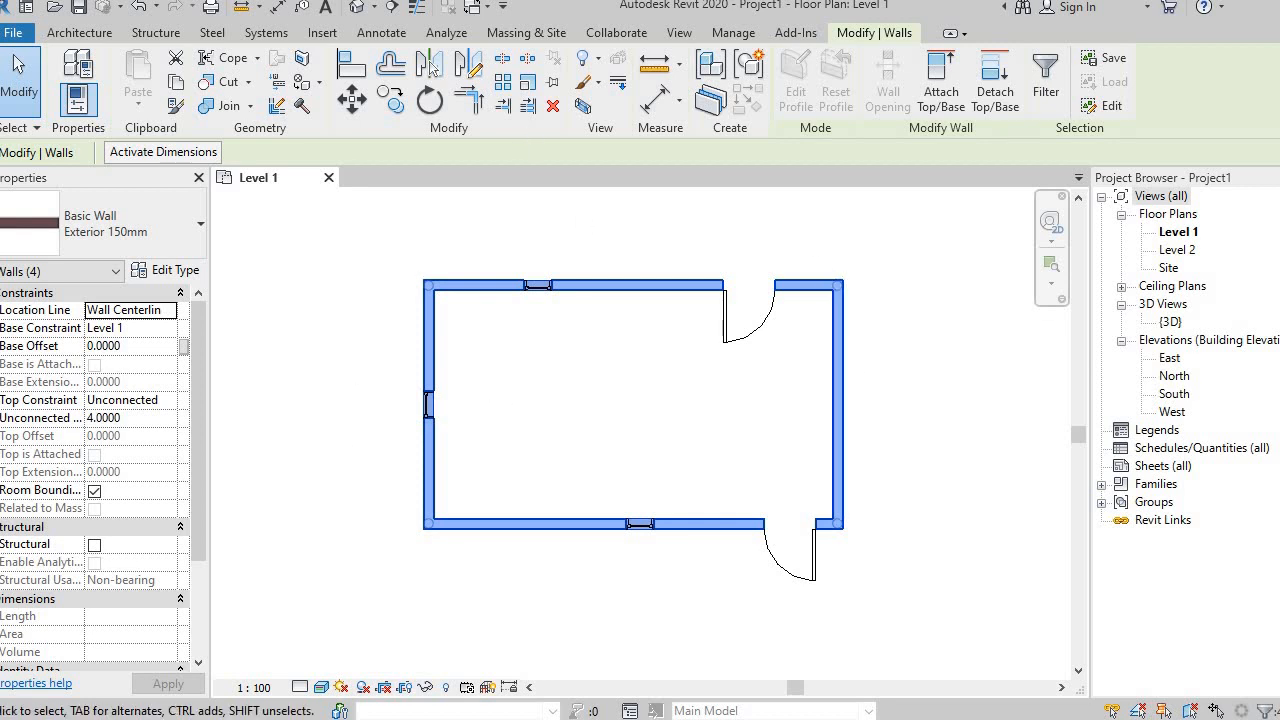
Step: Open the {3D} view and examine the brick walls of the building up close
{"action": "double_click", "coordinate": [1170, 322]}
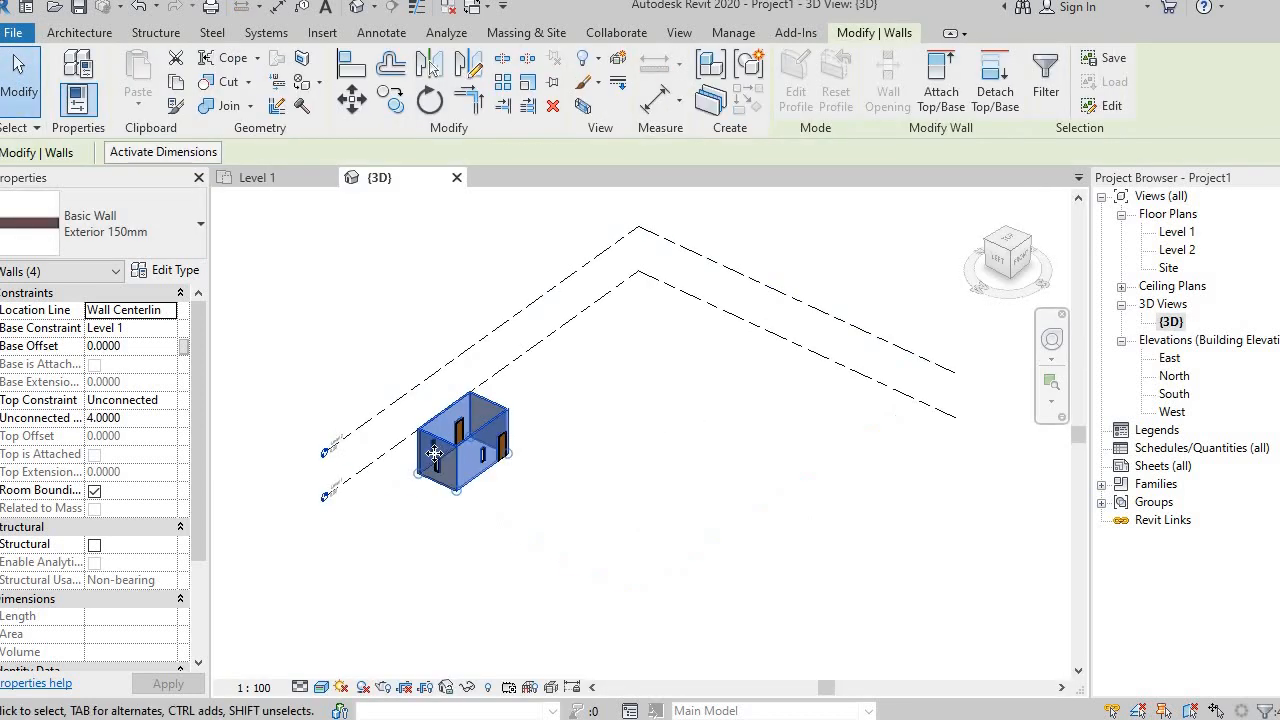
{"action": "scroll", "coordinate": [520, 496], "scroll_direction": "up", "scroll_amount": 3}
{"action": "scroll", "coordinate": [520, 496], "scroll_direction": "up", "scroll_amount": 3}
{"action": "left_click", "coordinate": [626, 566]}
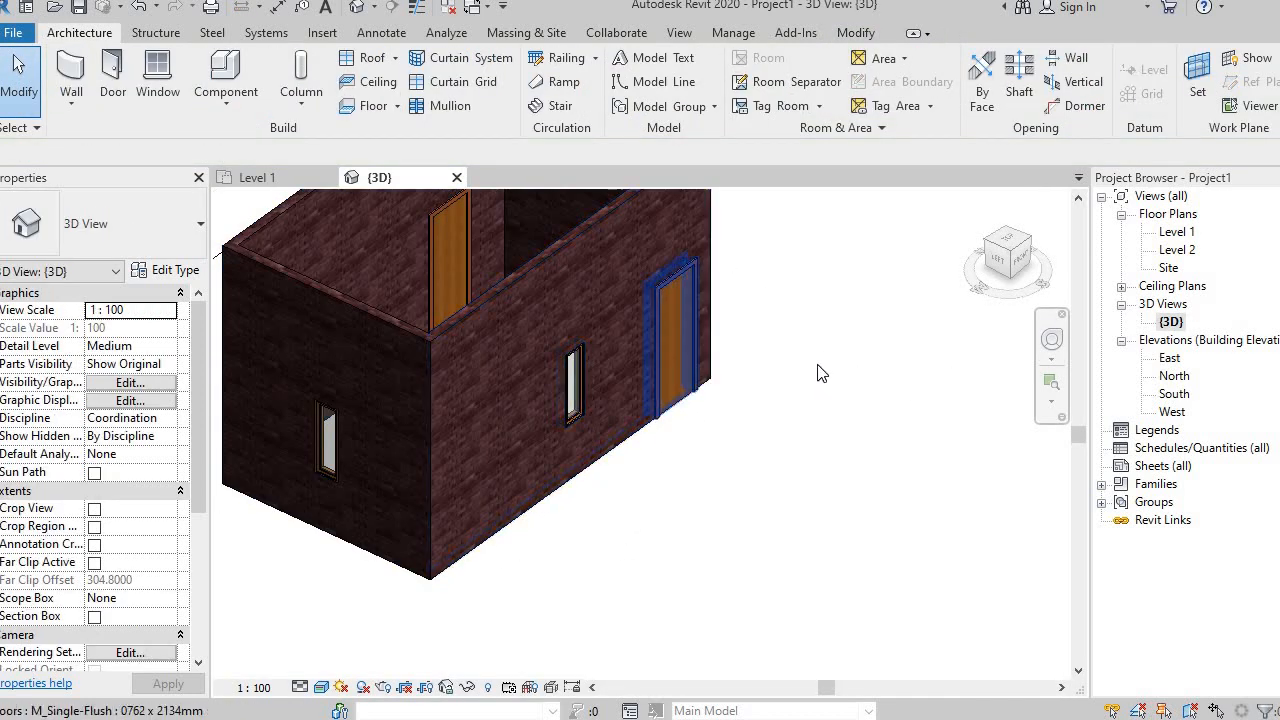
{"action": "scroll", "coordinate": [520, 400], "scroll_direction": "down", "scroll_amount": 3}
{"action": "scroll", "coordinate": [736, 367], "scroll_direction": "up", "scroll_amount": 5}
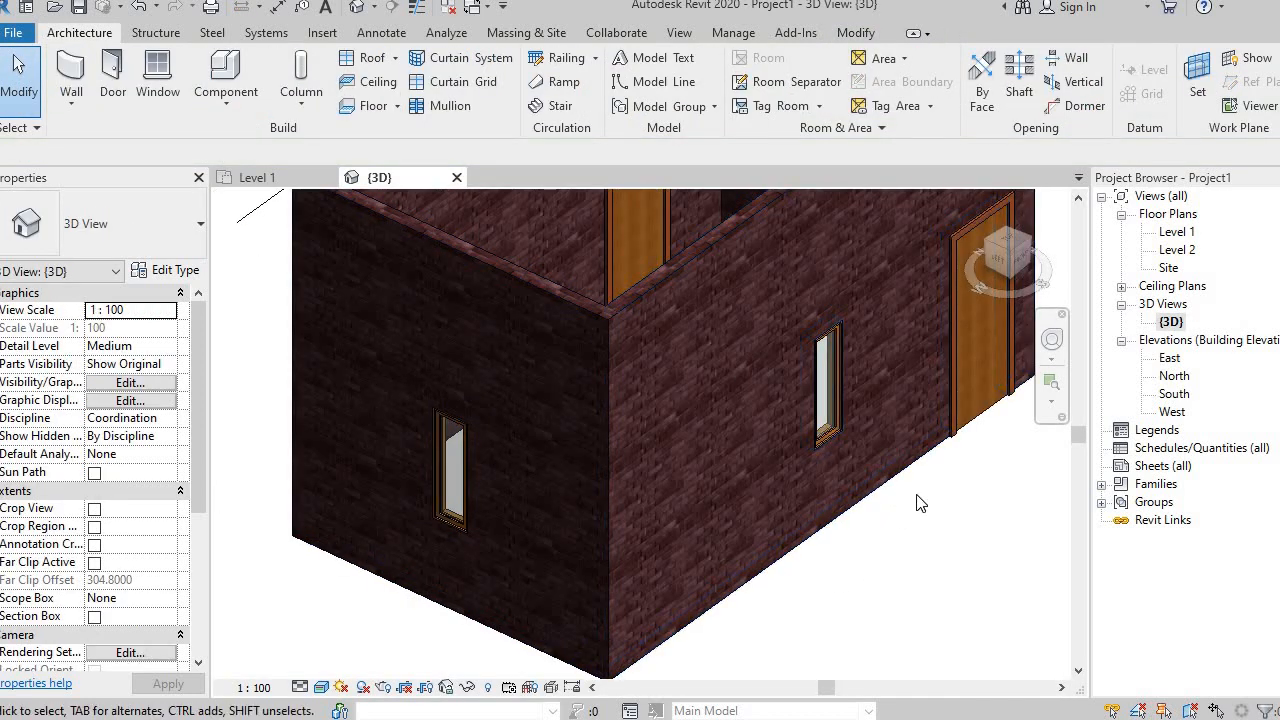
{"action": "scroll", "coordinate": [809, 400], "scroll_direction": "down", "scroll_amount": 4}
{"action": "scroll", "coordinate": [790, 365], "scroll_direction": "up", "scroll_amount": 6}
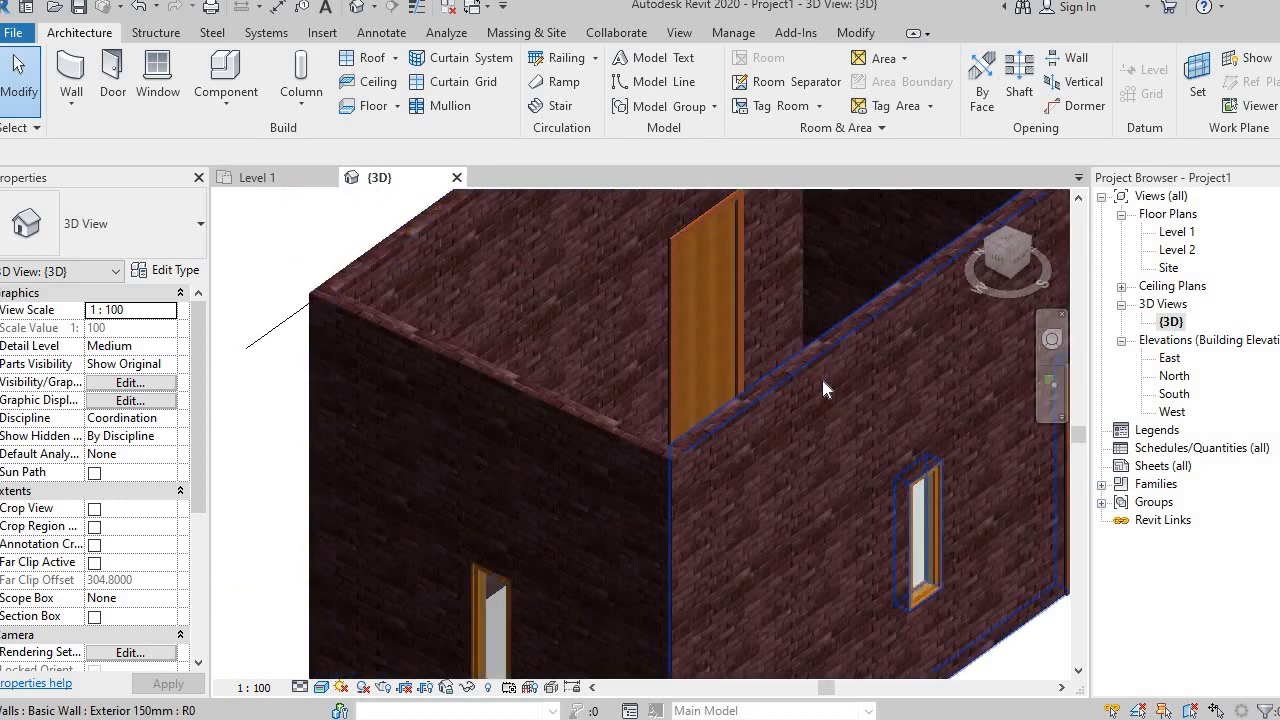
{"action": "scroll", "coordinate": [760, 390], "scroll_direction": "down", "scroll_amount": 6}
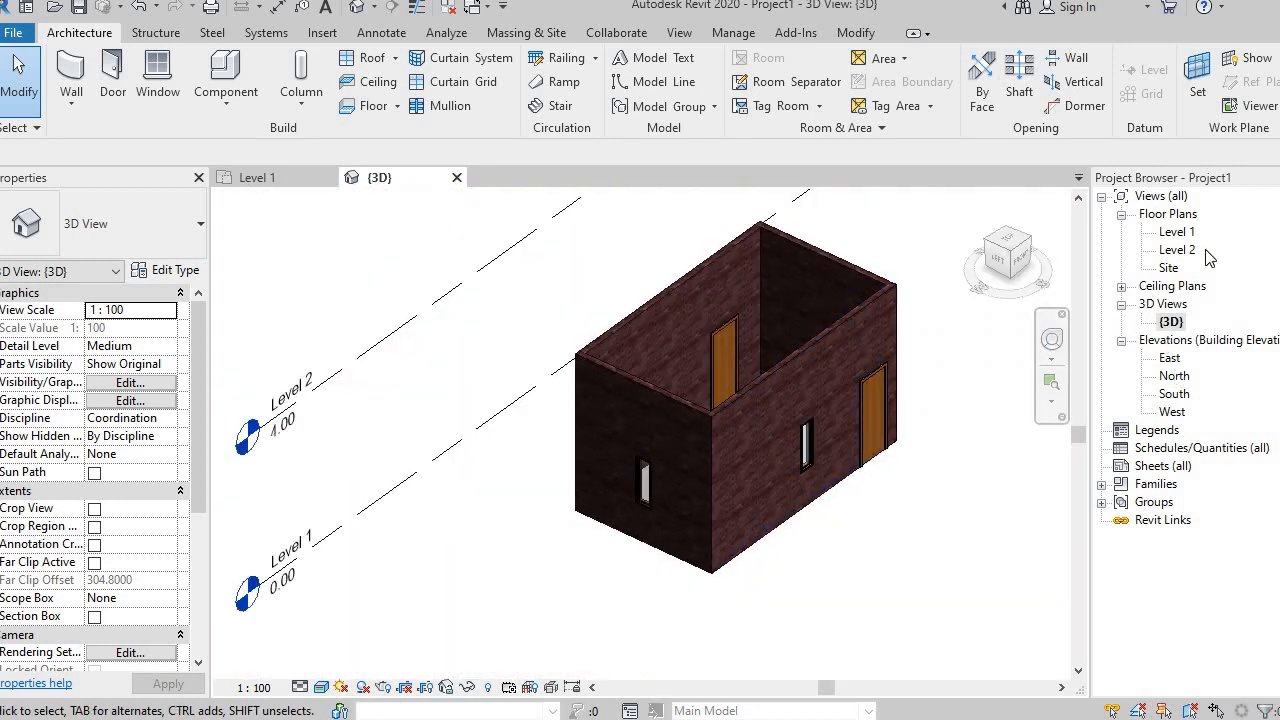
Step: In the Level 1 floor plan, set the type width of the upper wall's M_Single-Flush door to 800 mm
{"action": "double_click", "coordinate": [1183, 233]}
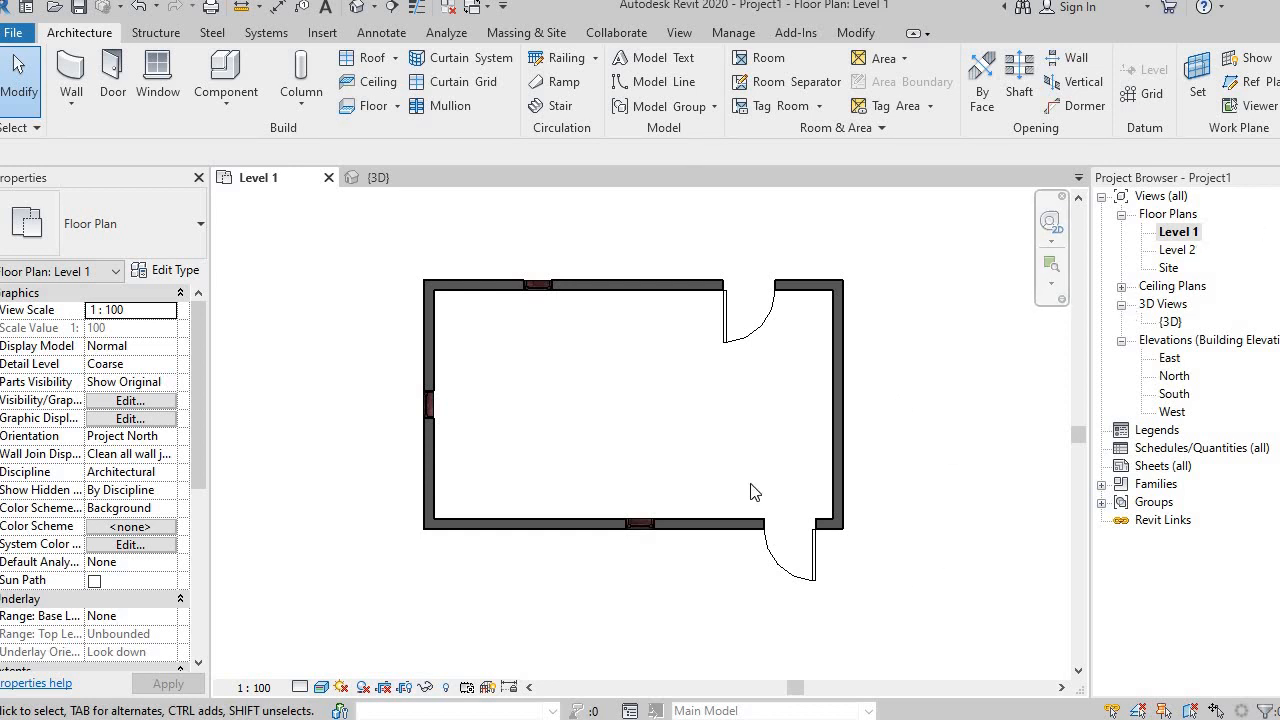
{"action": "left_click", "coordinate": [753, 343]}
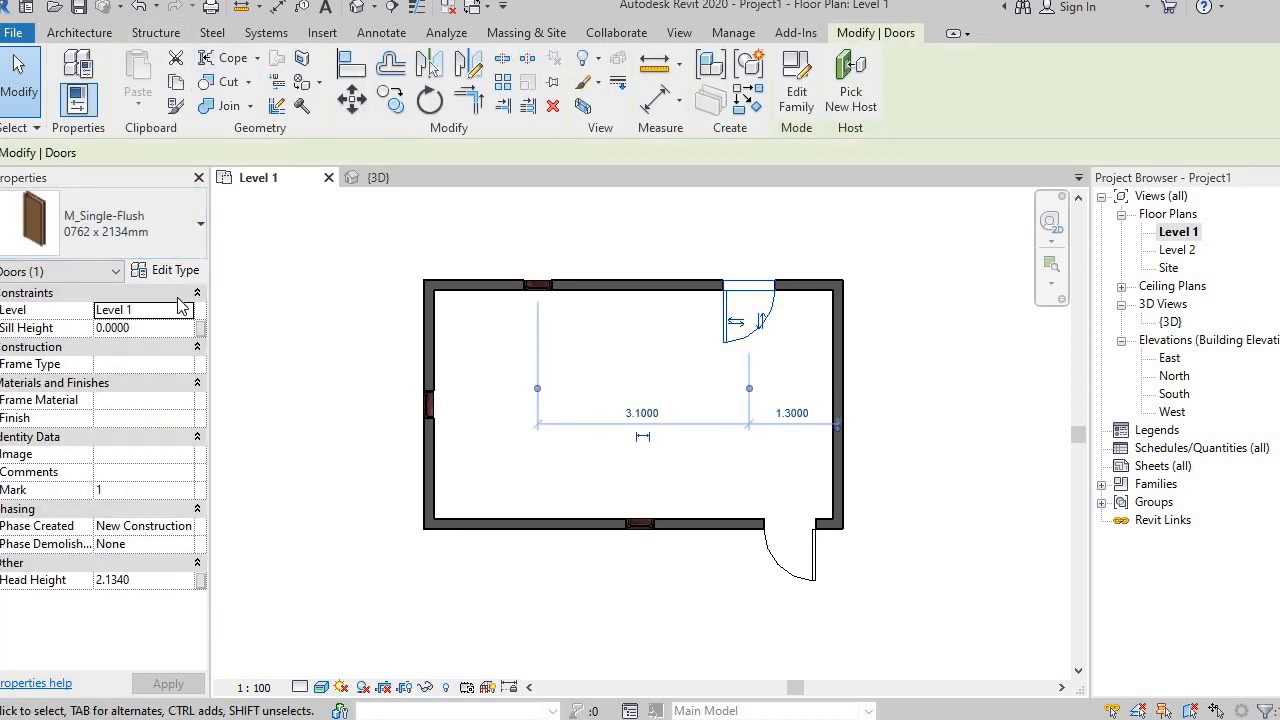
{"action": "left_click", "coordinate": [175, 272]}
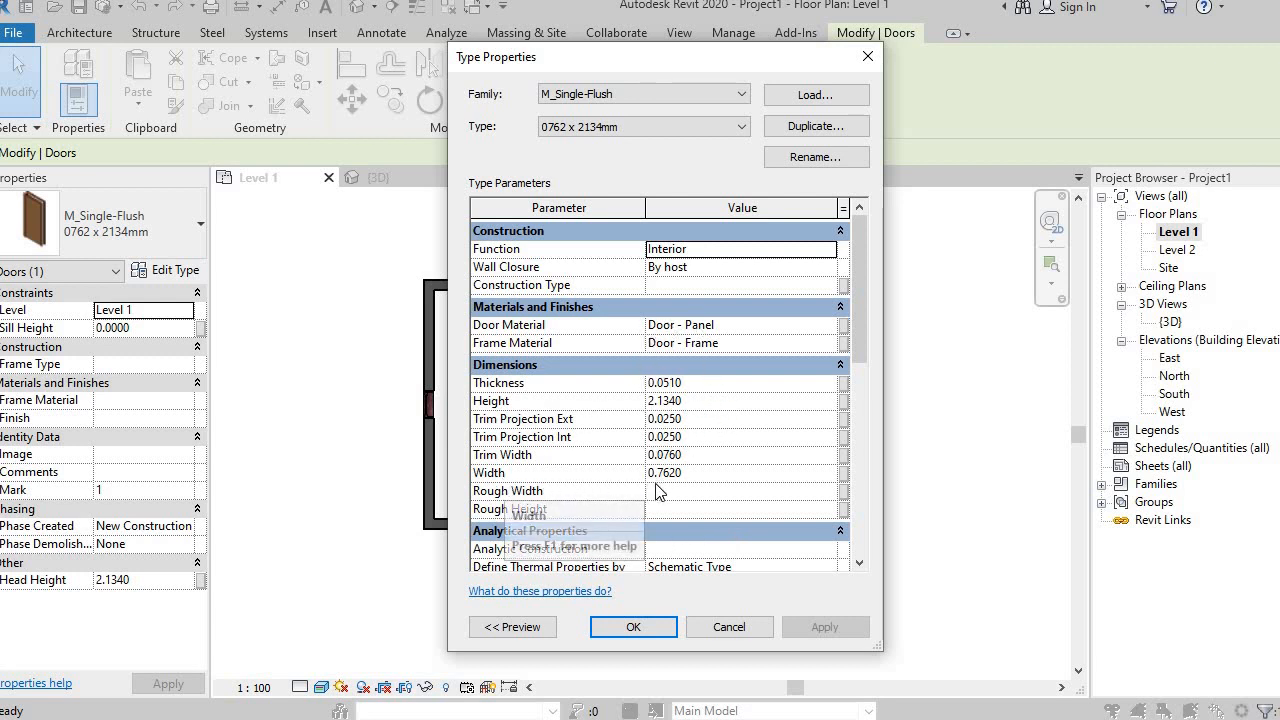
{"action": "left_click", "coordinate": [691, 478]}
{"action": "left_click", "coordinate": [700, 480]}
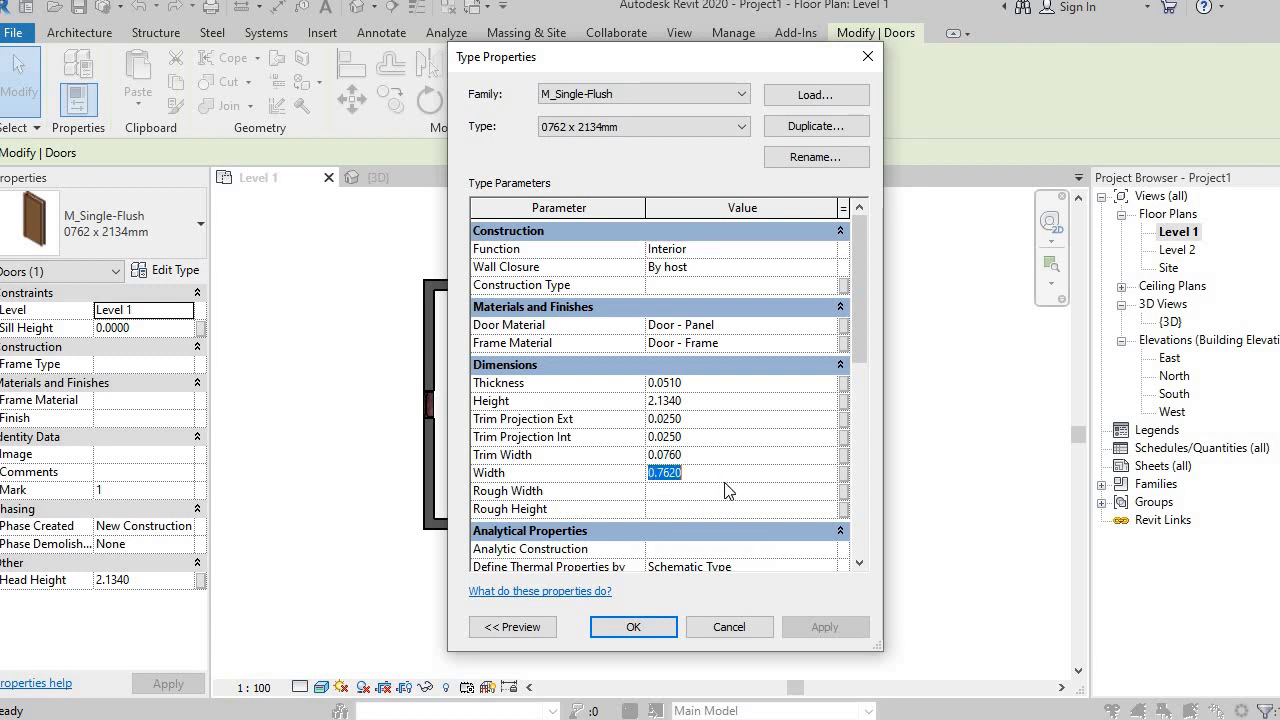
{"action": "type", "text": "800"}
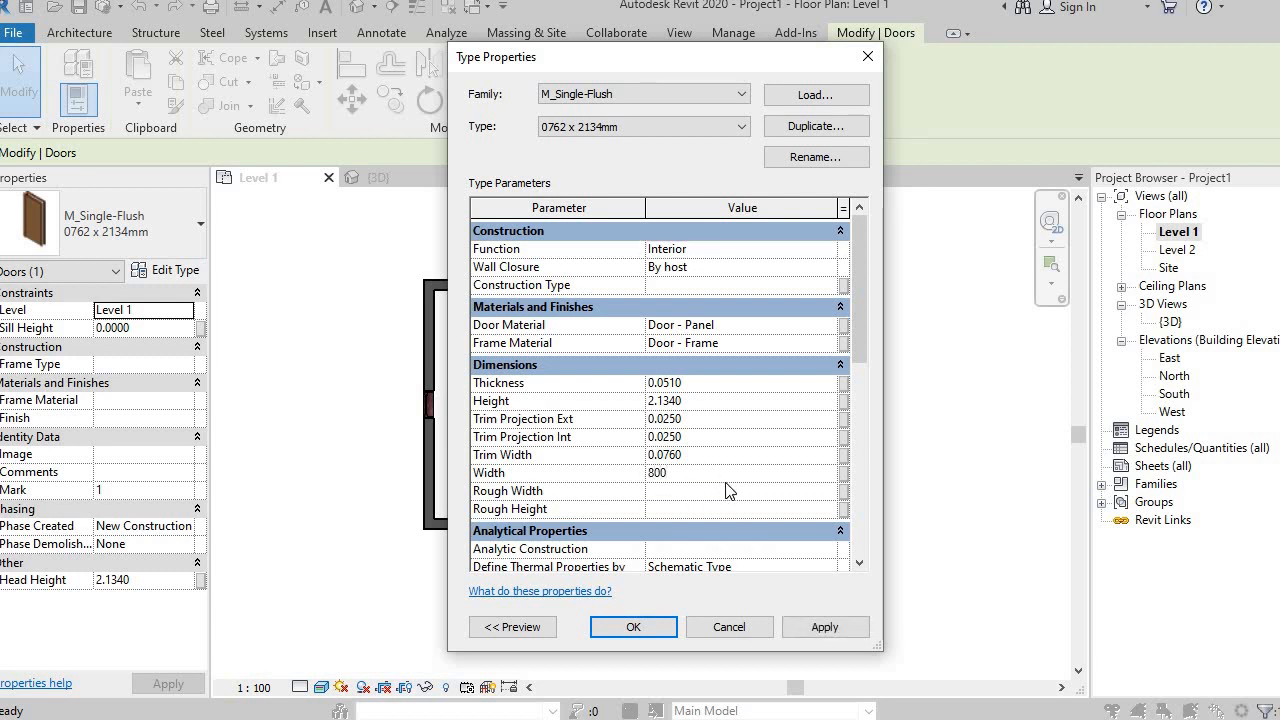
{"action": "type", "text": "mm"}
{"action": "key", "text": "Return"}
Step: Set the M_Single-Flush door type's height to 2.0000 and apply the type changes
{"action": "left_click", "coordinate": [660, 400]}
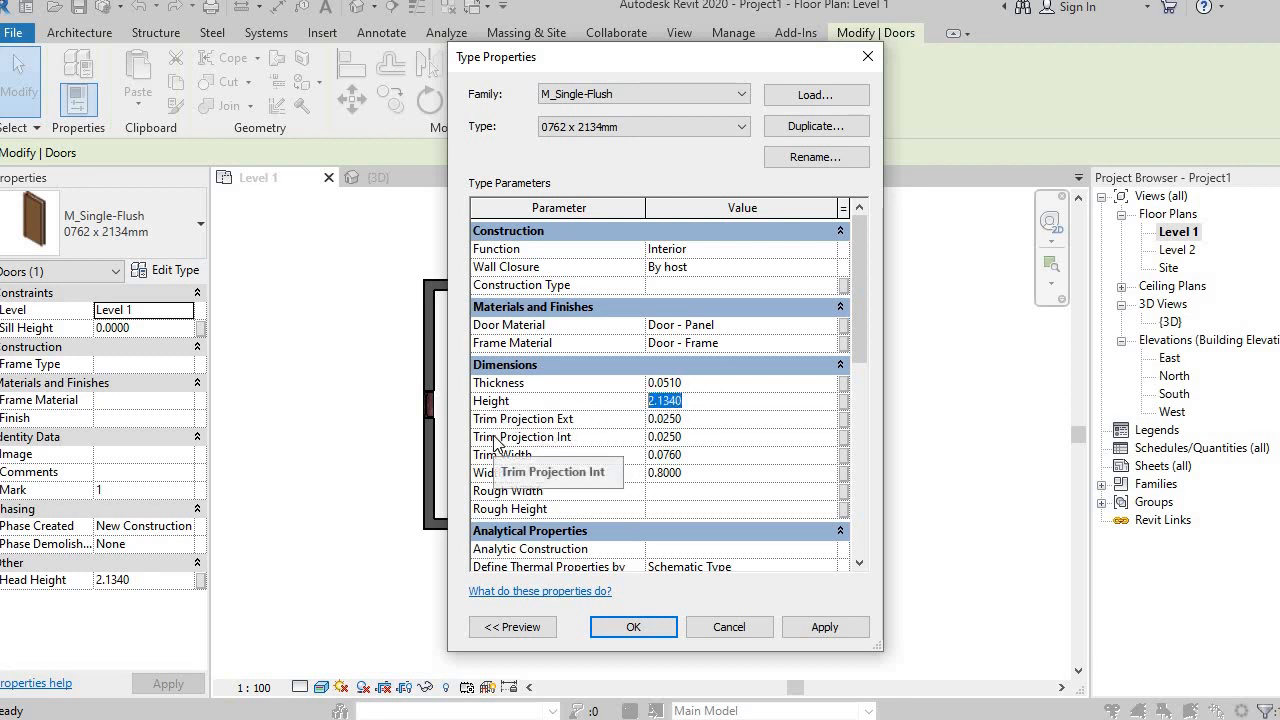
{"action": "type", "text": "2.0000"}
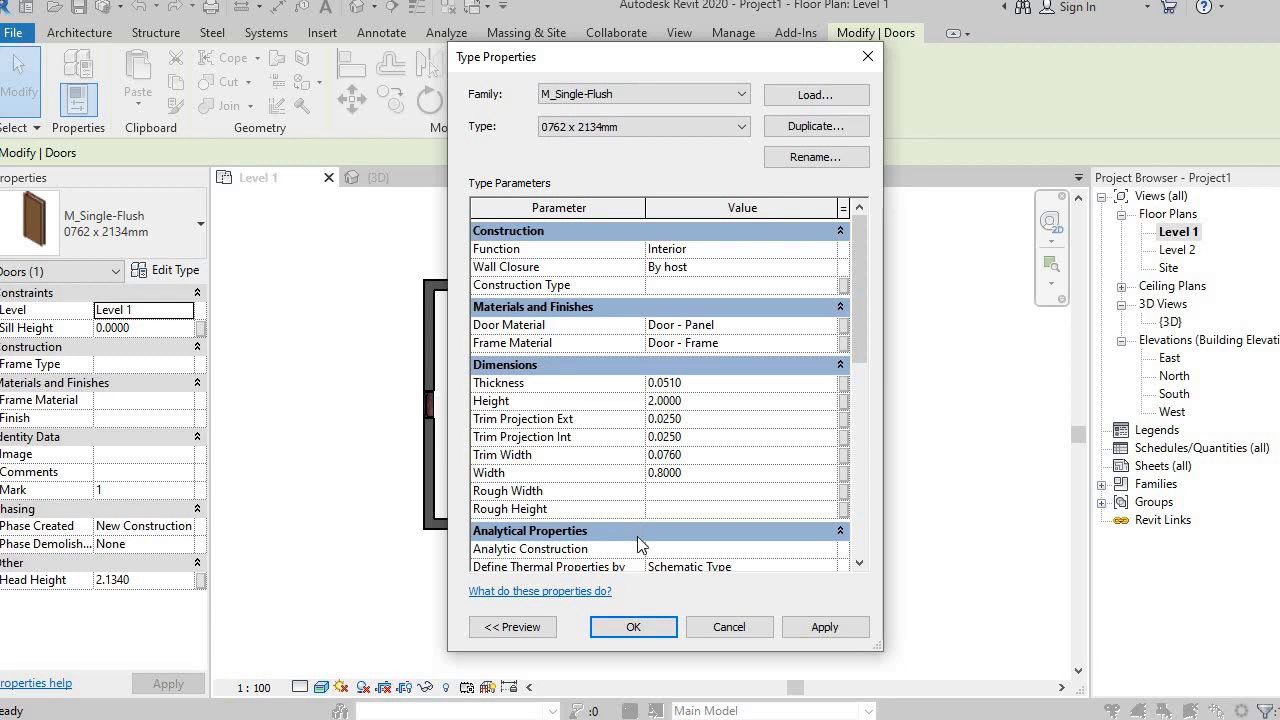
{"action": "left_click", "coordinate": [634, 627]}
{"action": "left_click", "coordinate": [818, 436]}
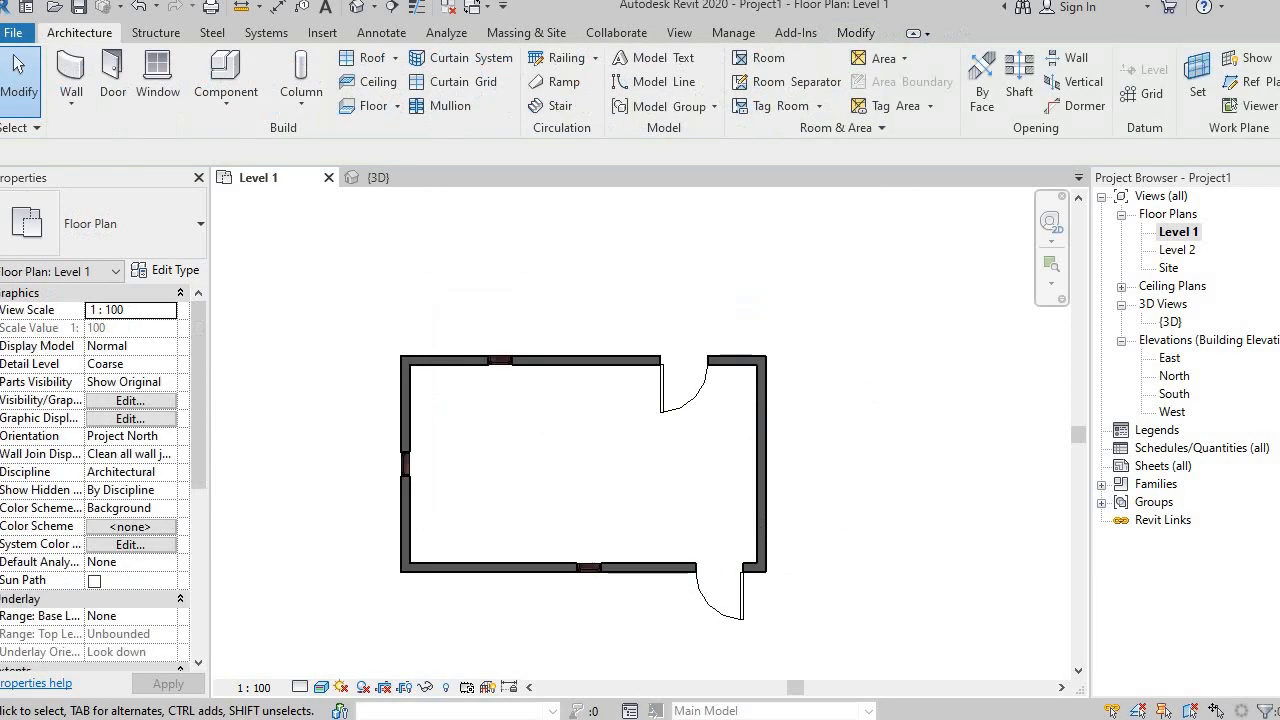
Step: Open the {3D} view and inspect the resized doors in the brick walls
{"action": "double_click", "coordinate": [1172, 323]}
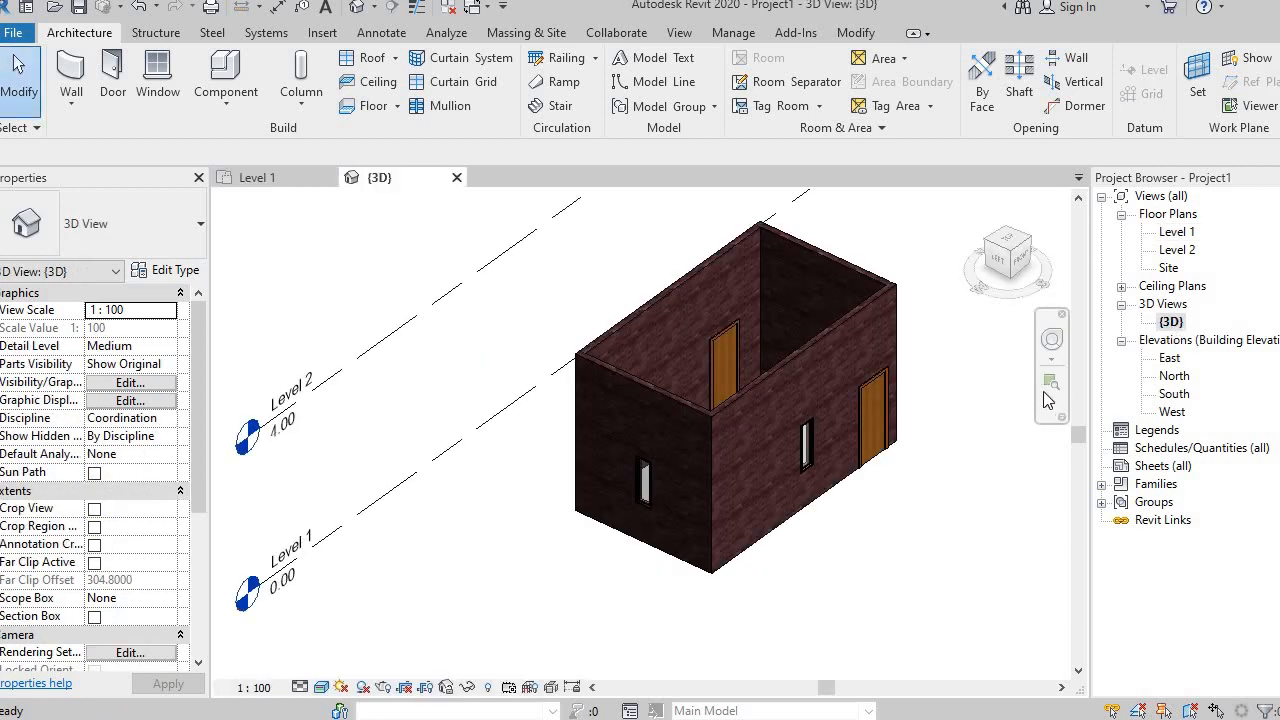
{"action": "scroll", "coordinate": [860, 452], "scroll_direction": "up", "scroll_amount": 6}
{"action": "scroll", "coordinate": [841, 398], "scroll_direction": "down", "scroll_amount": 5}
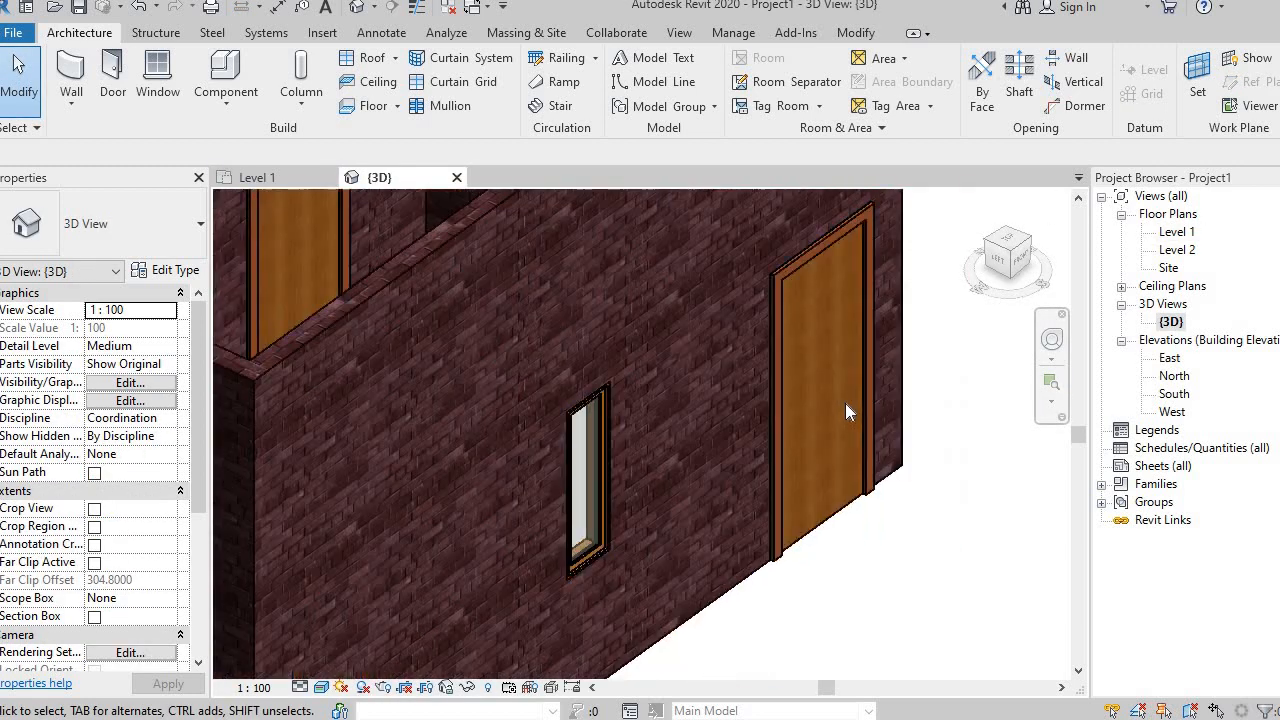
Step: Return to the Level 1 floor plan and select the M_Fixed window in the west wall
{"action": "scroll", "coordinate": [832, 349], "scroll_direction": "up", "scroll_amount": 3}
{"action": "scroll", "coordinate": [830, 345], "scroll_direction": "down", "scroll_amount": 5}
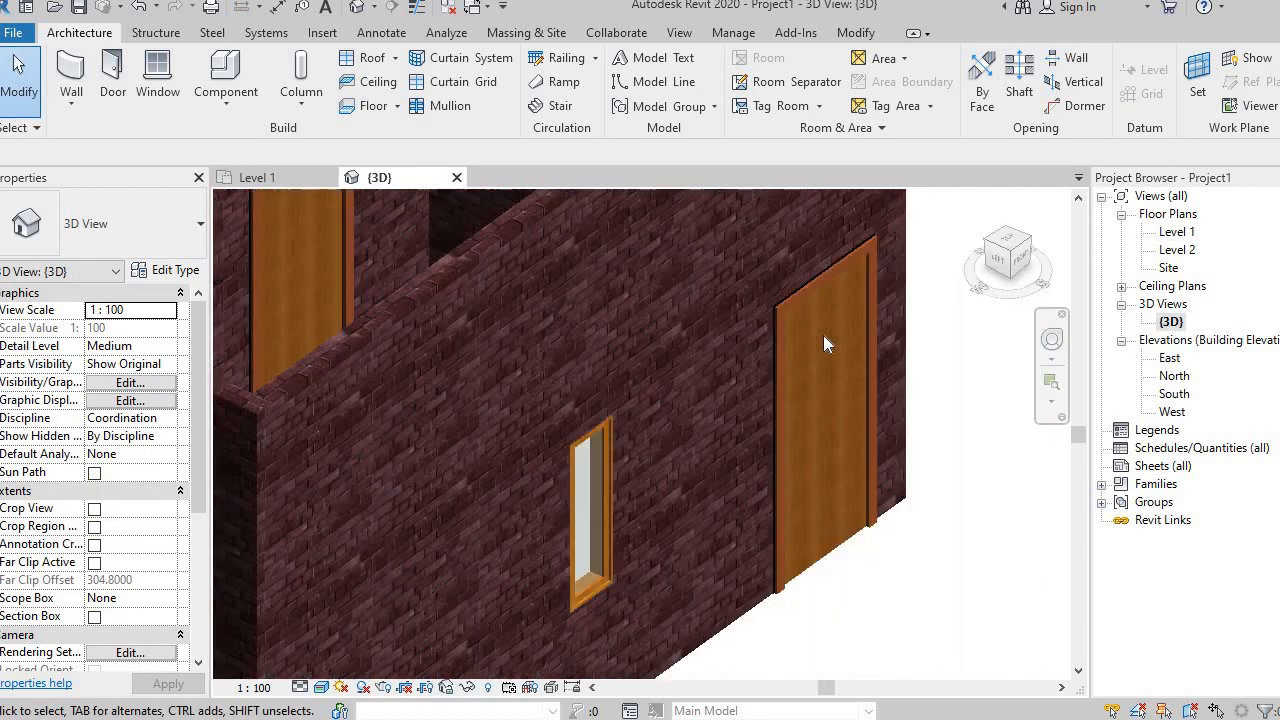
{"action": "double_click", "coordinate": [1177, 233]}
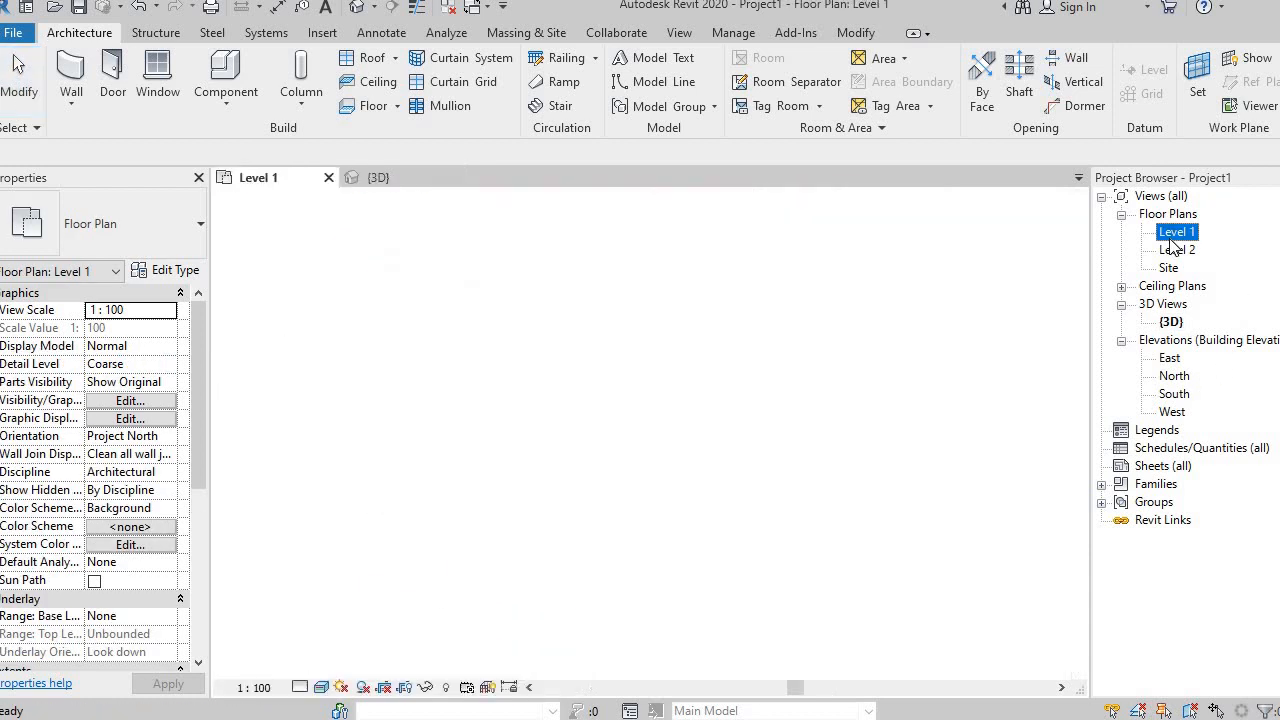
{"action": "scroll", "coordinate": [825, 428], "scroll_direction": "up", "scroll_amount": 6}
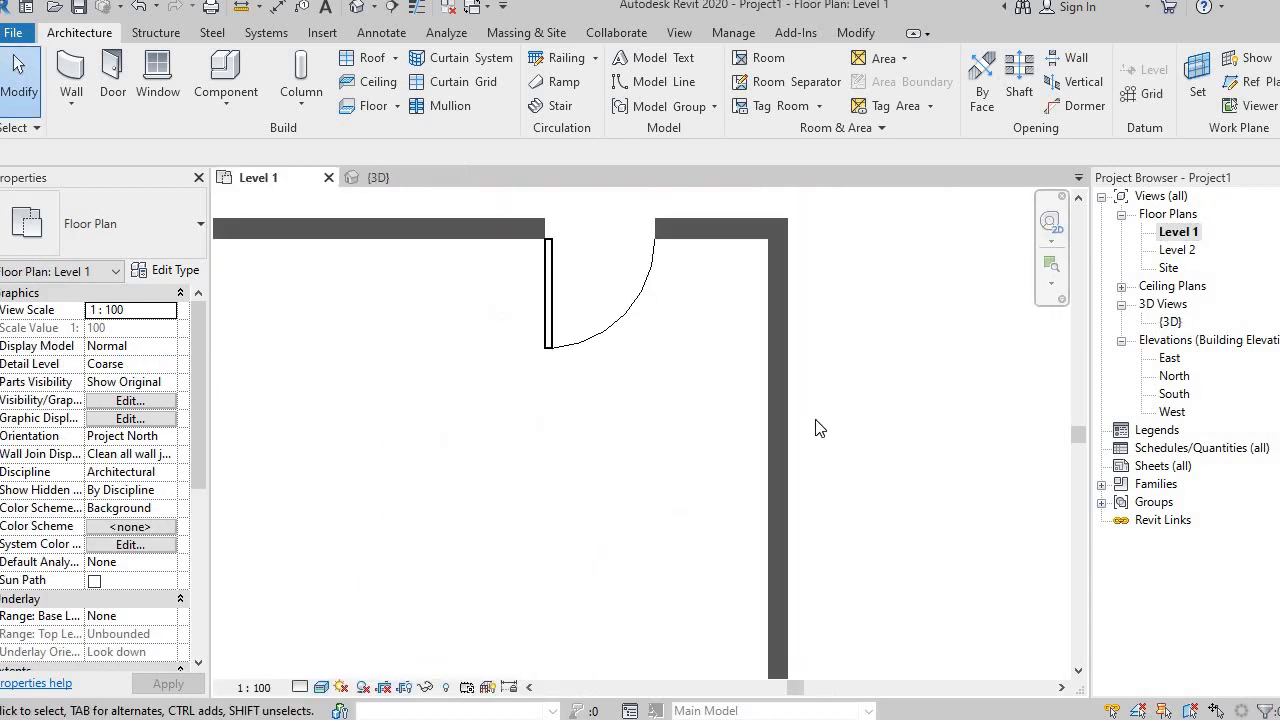
{"action": "scroll", "coordinate": [822, 428], "scroll_direction": "down", "scroll_amount": 2}
{"action": "middle_click_drag", "start_coordinate": [465, 459], "coordinate": [725, 331]}
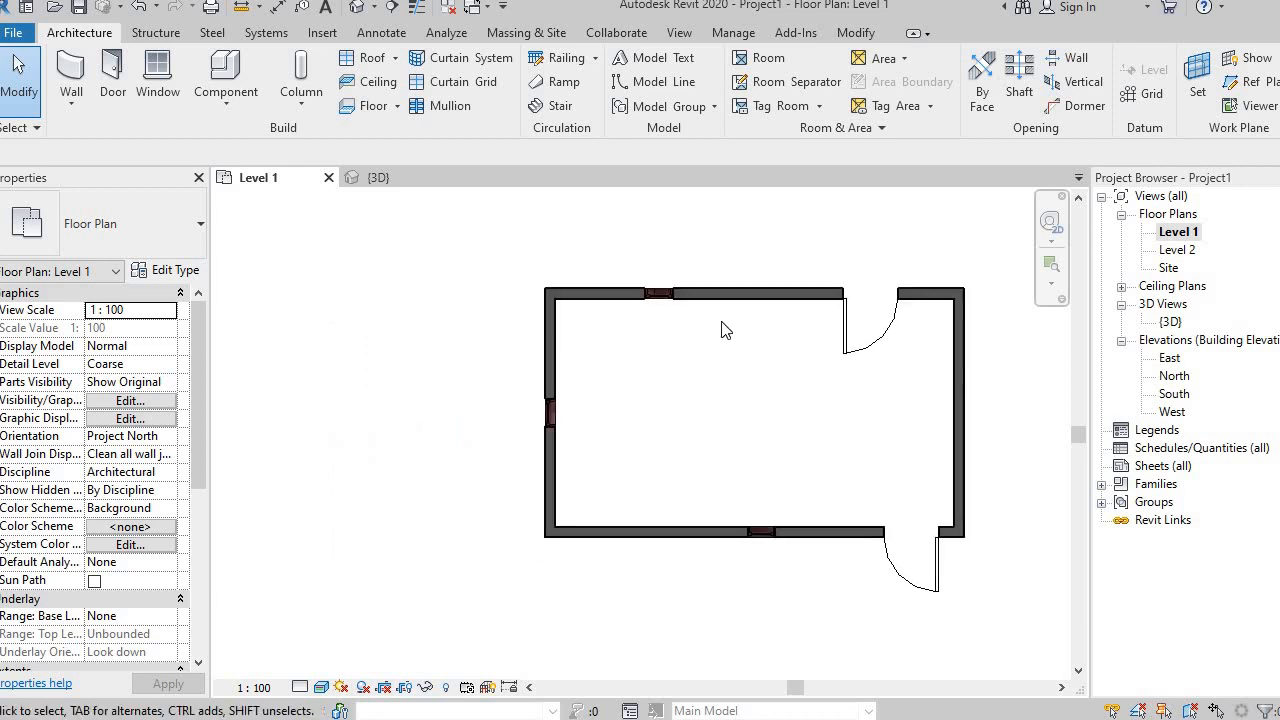
{"action": "left_click", "coordinate": [556, 423]}
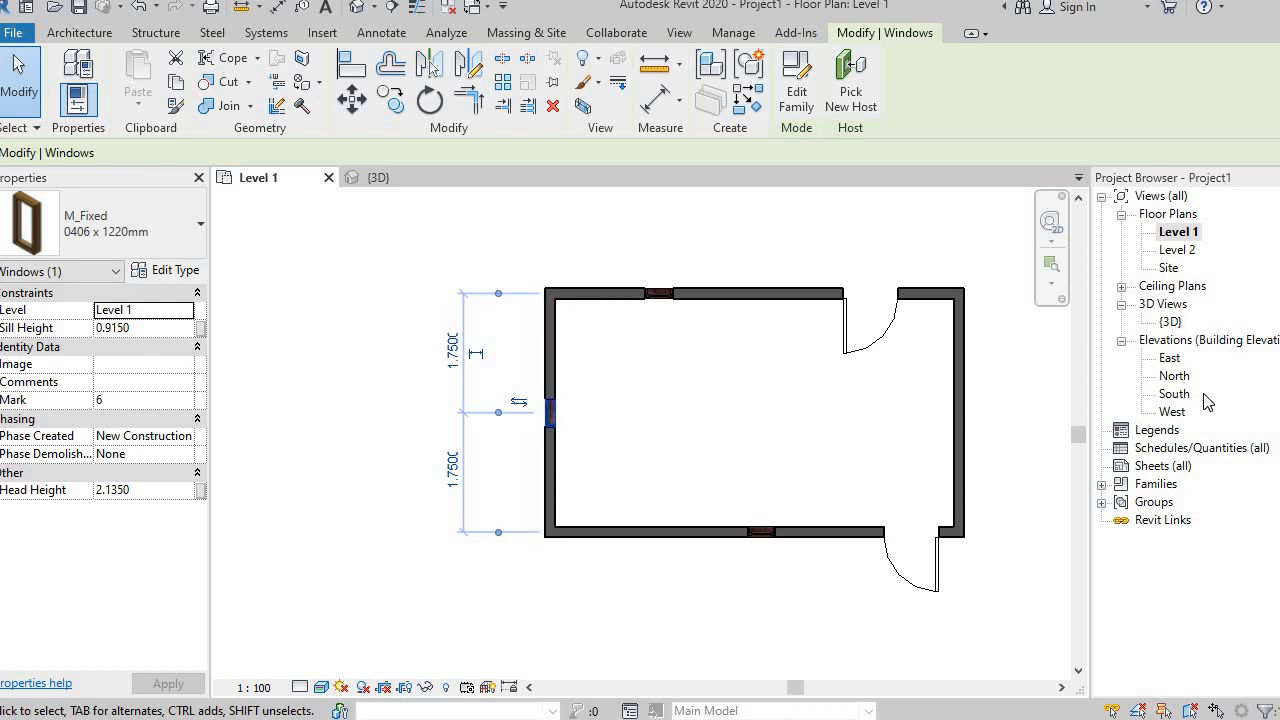
{"action": "double_click", "coordinate": [1176, 414]}
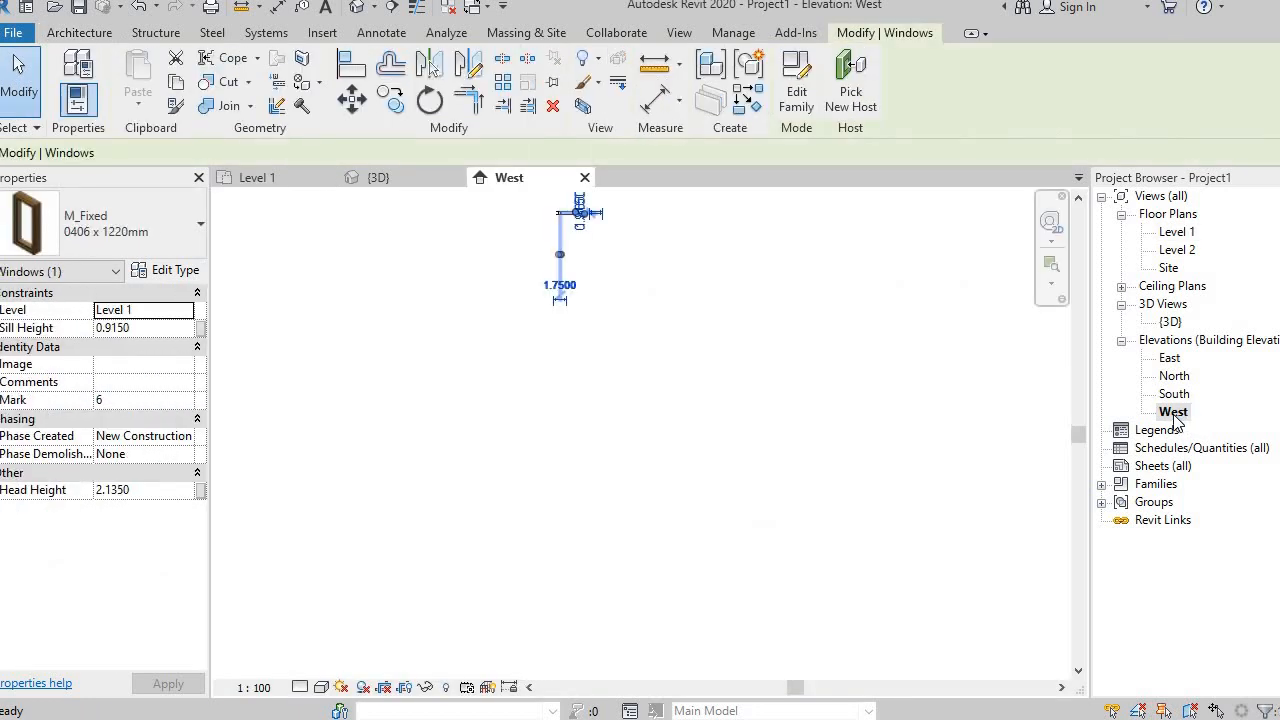
{"action": "scroll", "coordinate": [578, 250], "scroll_direction": "up", "scroll_amount": 3}
{"action": "scroll", "coordinate": [635, 302], "scroll_direction": "down", "scroll_amount": 2}
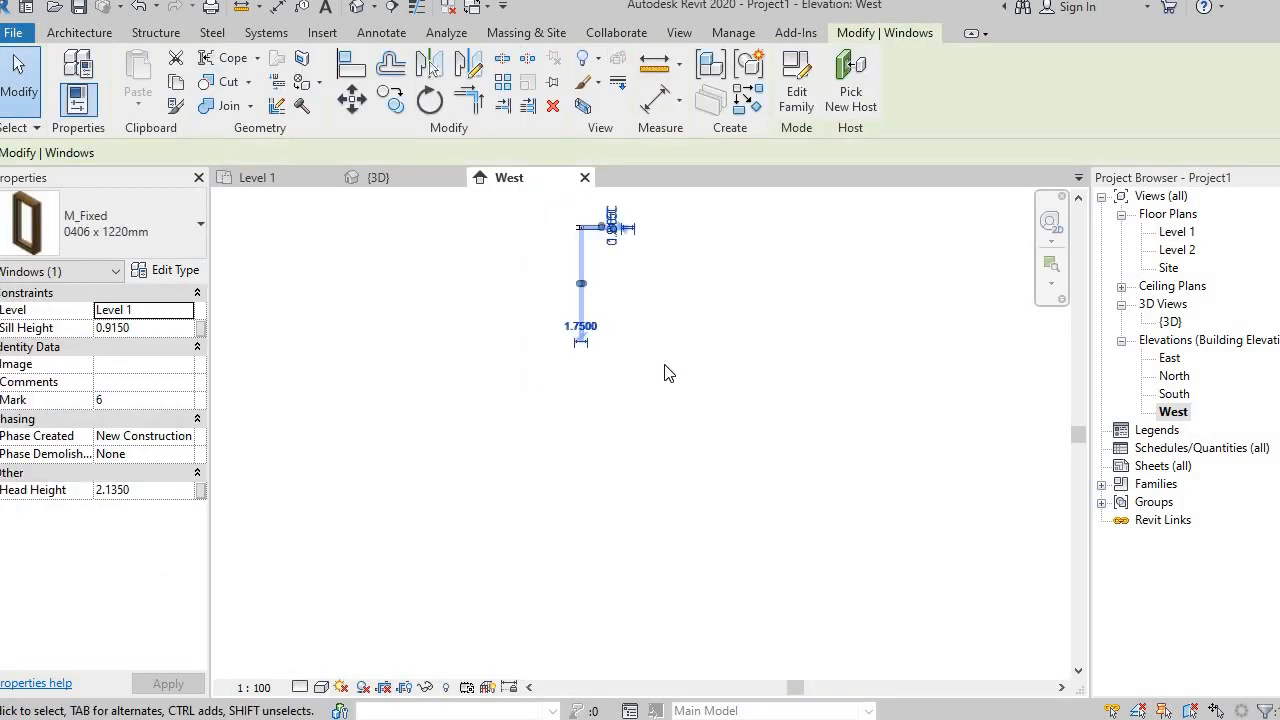
{"action": "left_click", "coordinate": [585, 177]}
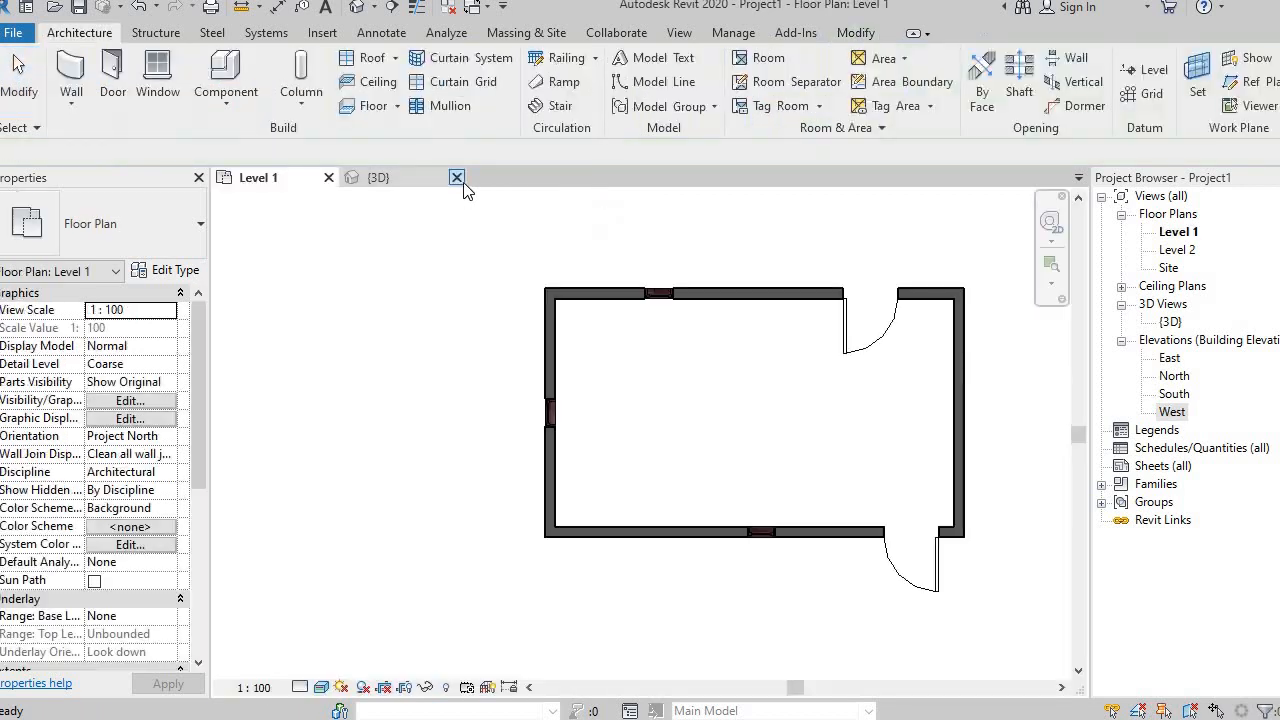
{"action": "left_click", "coordinate": [456, 178]}
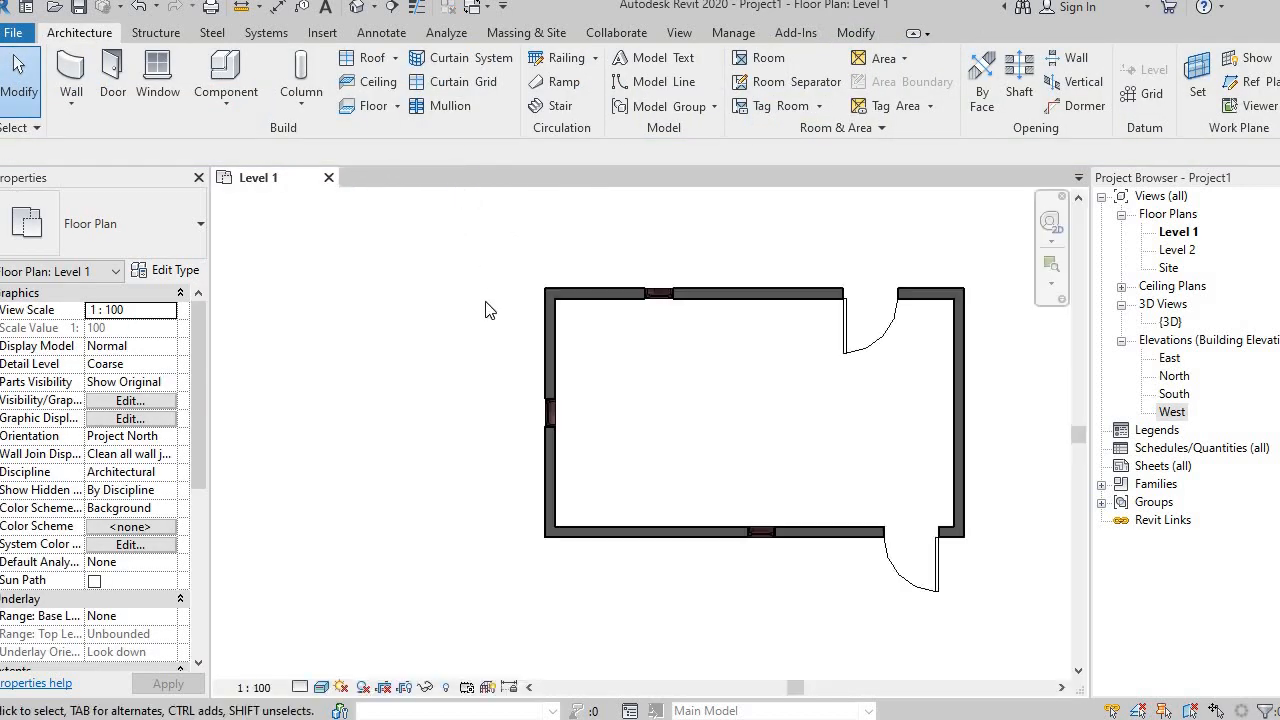
Step: In the West elevation, position the M_Fixed window 1 m from the right end of the wall
{"action": "double_click", "coordinate": [1172, 412]}
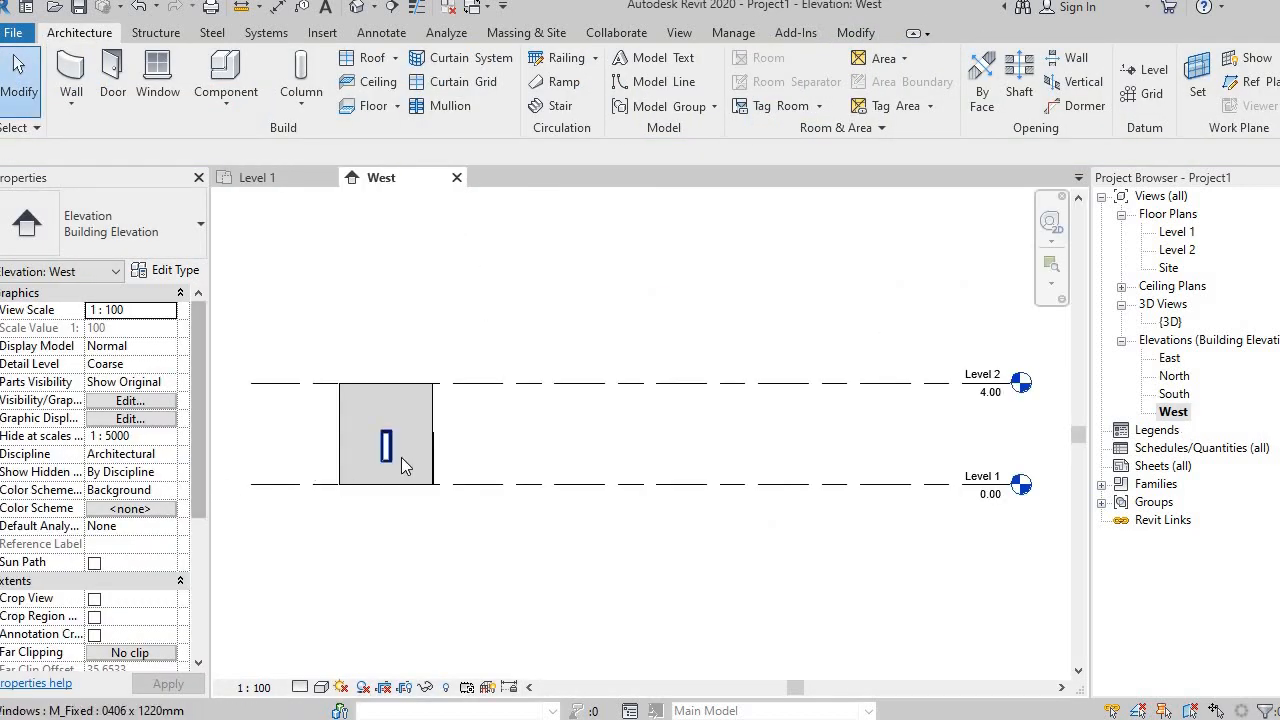
{"action": "scroll", "coordinate": [401, 457], "scroll_direction": "up", "scroll_amount": 3}
{"action": "mouse_move", "coordinate": [560, 445]}
{"action": "middle_mouse_down"}
{"action": "mouse_move", "coordinate": [1075, 443]}
{"action": "mouse_move", "coordinate": [906, 470]}
{"action": "middle_mouse_up"}
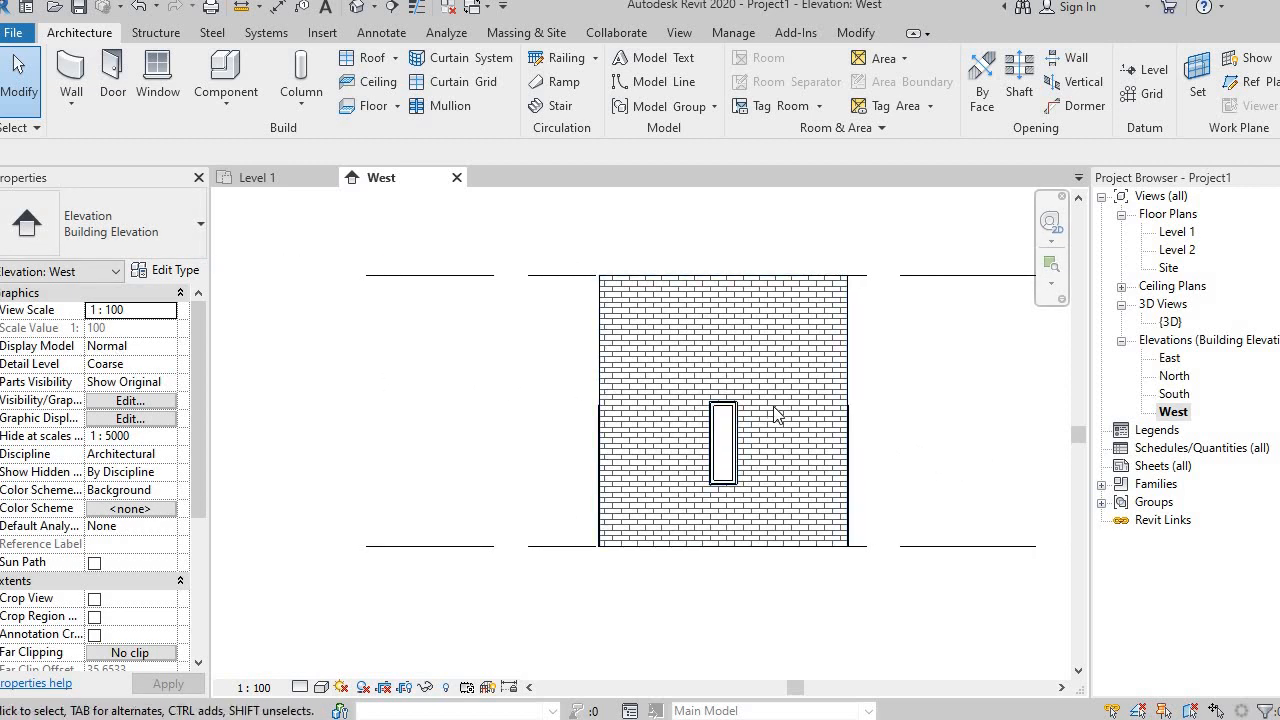
{"action": "left_click", "coordinate": [738, 425]}
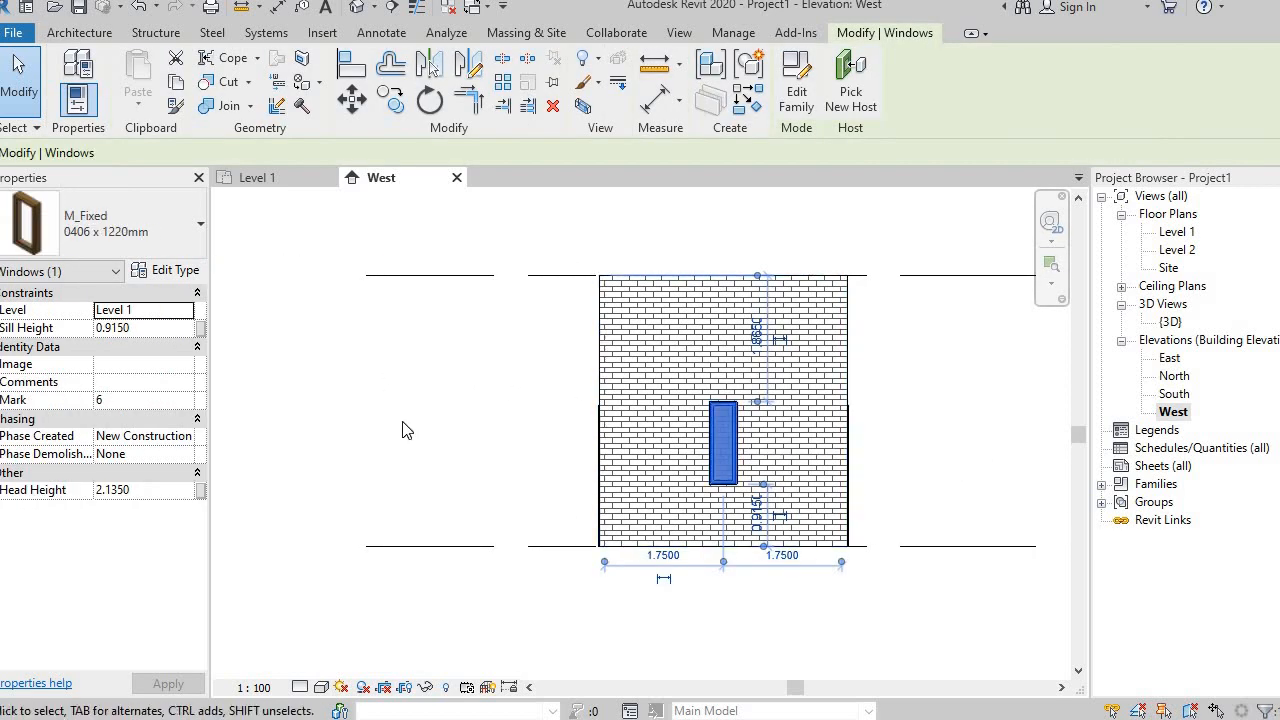
{"action": "scroll", "coordinate": [791, 446], "scroll_direction": "up", "scroll_amount": 5}
{"action": "scroll", "coordinate": [792, 456], "scroll_direction": "down", "scroll_amount": 4}
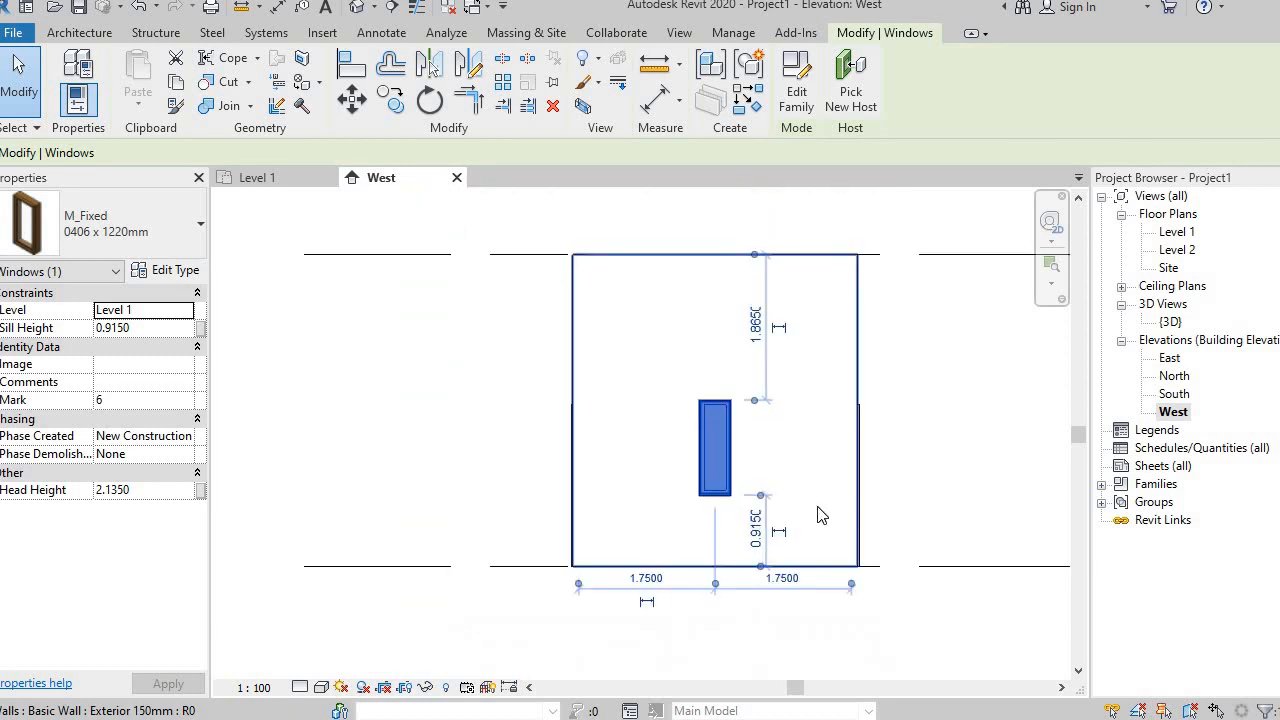
{"action": "scroll", "coordinate": [814, 506], "scroll_direction": "up", "scroll_amount": 3}
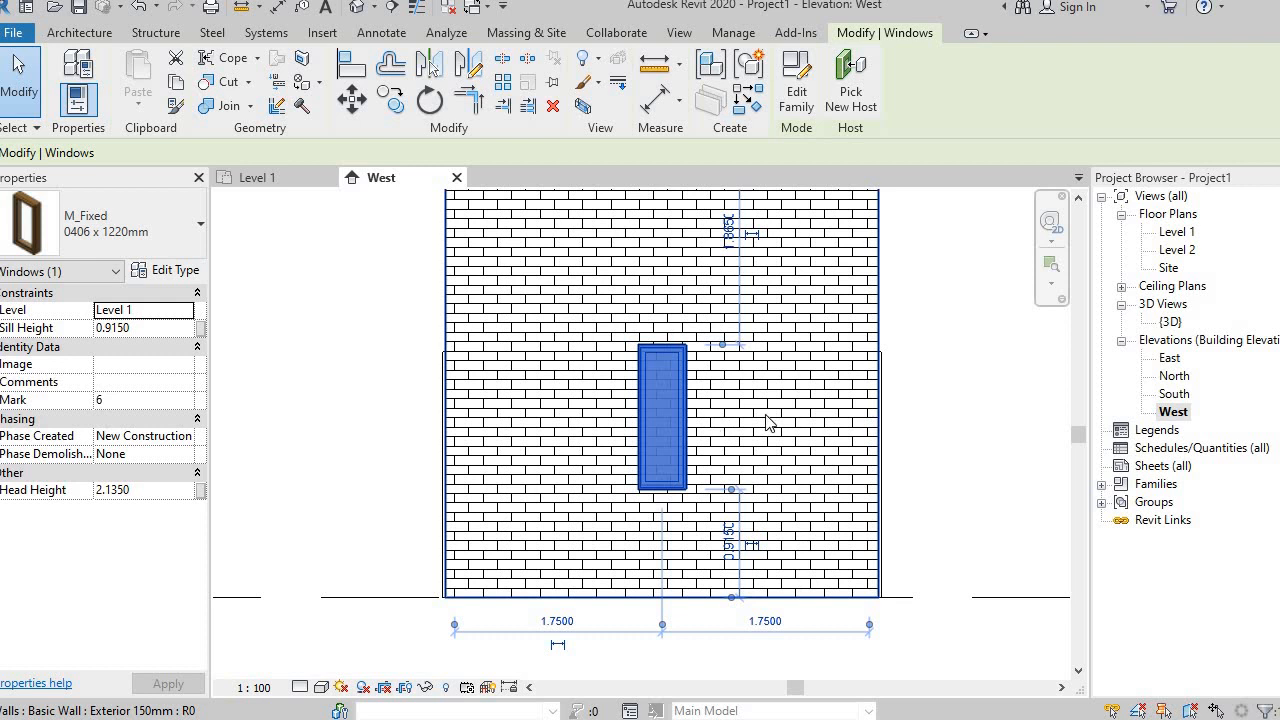
{"action": "left_click", "coordinate": [765, 621]}
{"action": "type", "text": "1m"}
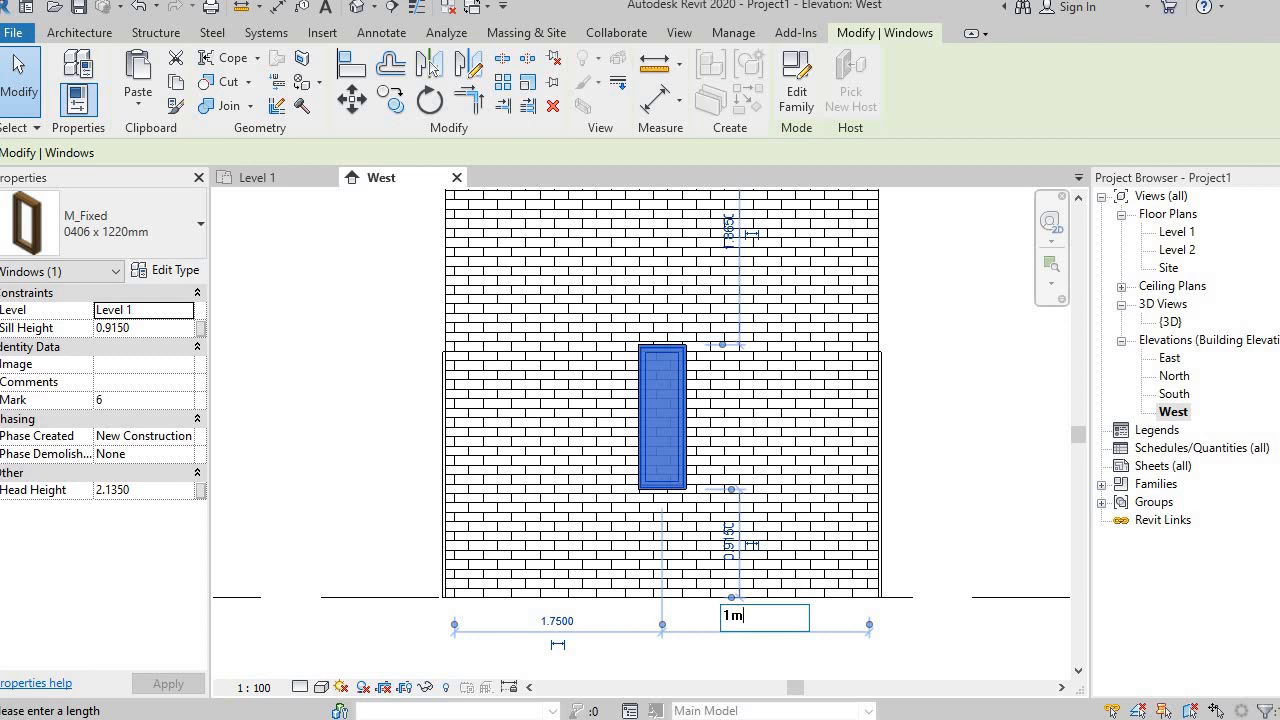
{"action": "key", "text": "Return"}
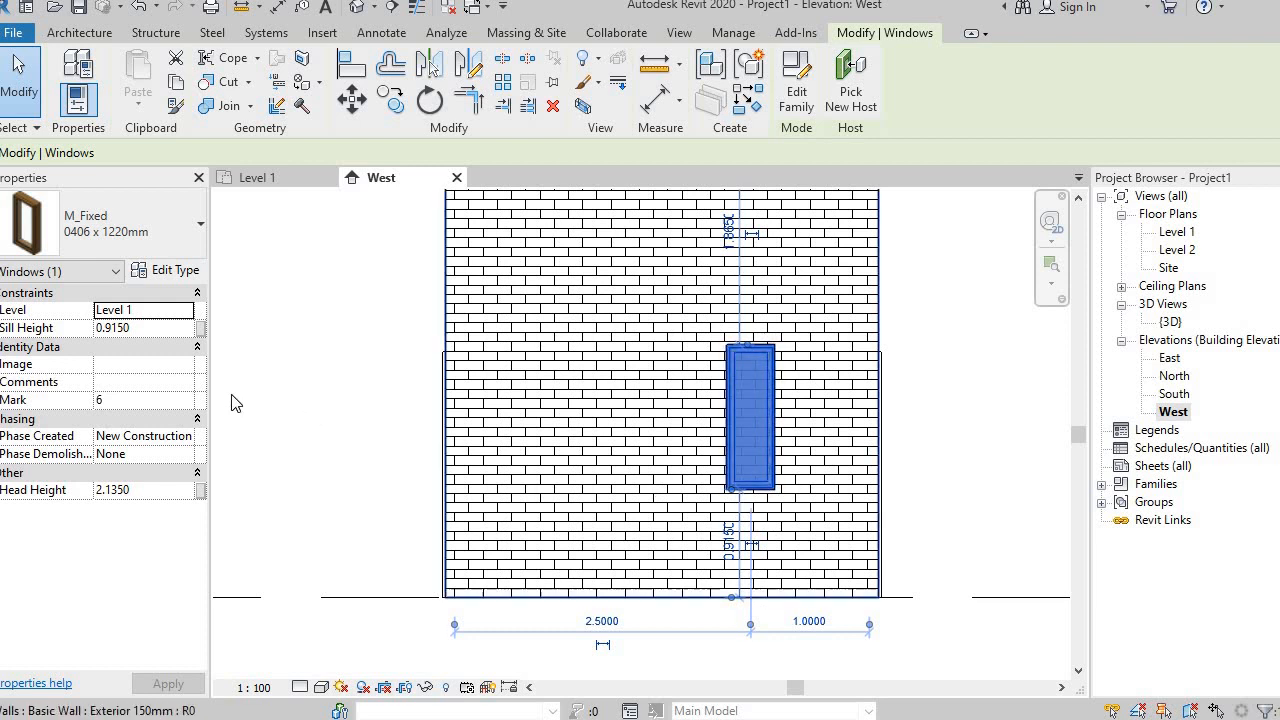
Step: Set the sill height of the west wall's window to 1 m and deselect it
{"action": "left_click", "coordinate": [160, 328]}
{"action": "type", "text": "1"}
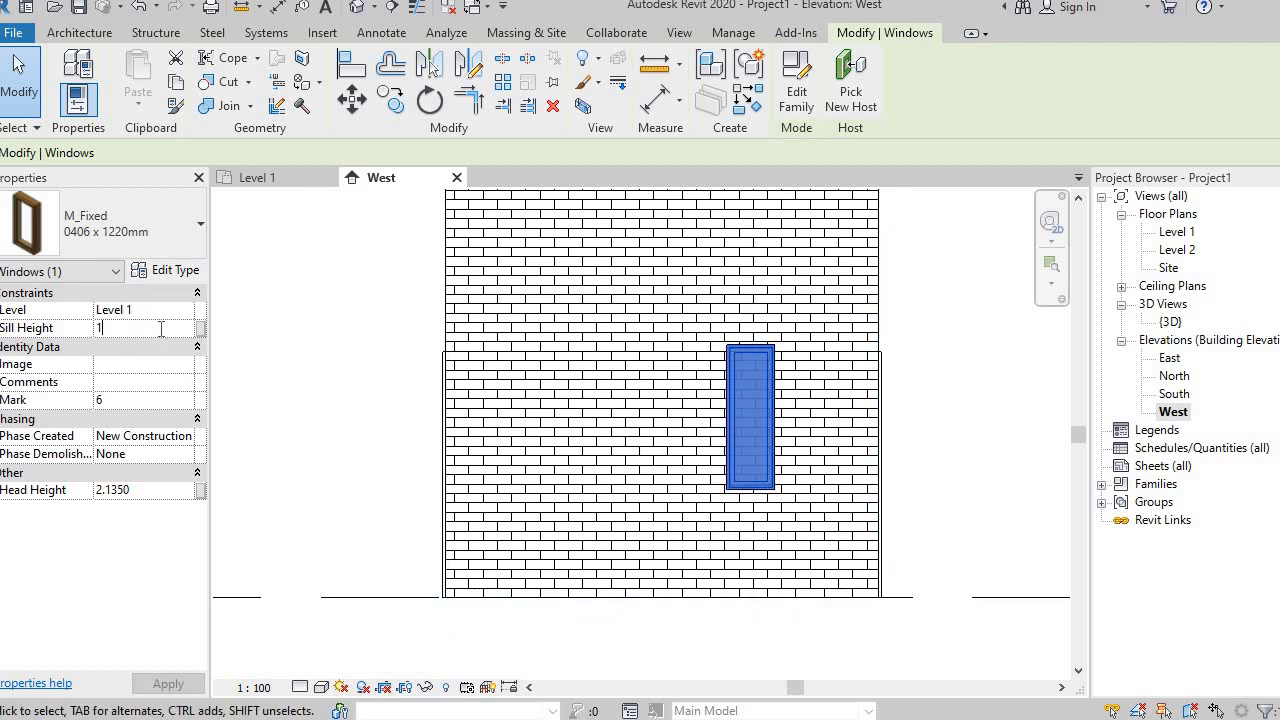
{"action": "type", "text": "m"}
{"action": "key", "text": "Return"}
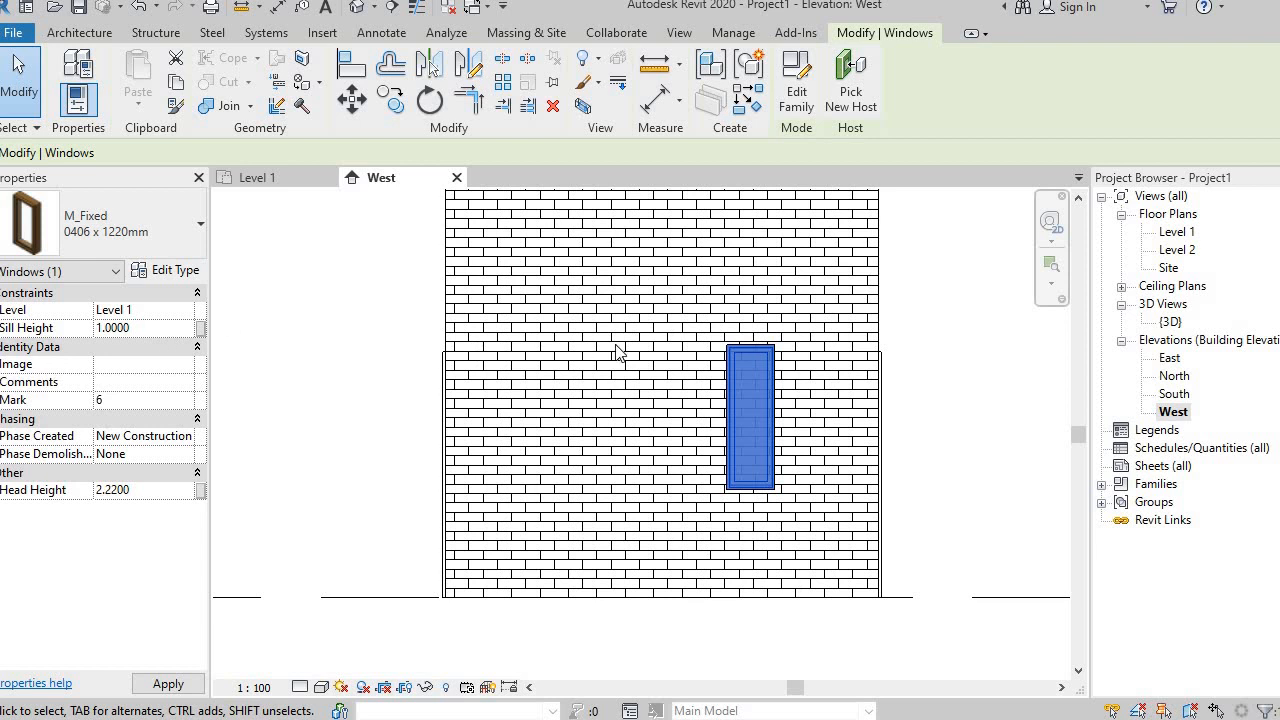
{"action": "left_click", "coordinate": [971, 427]}
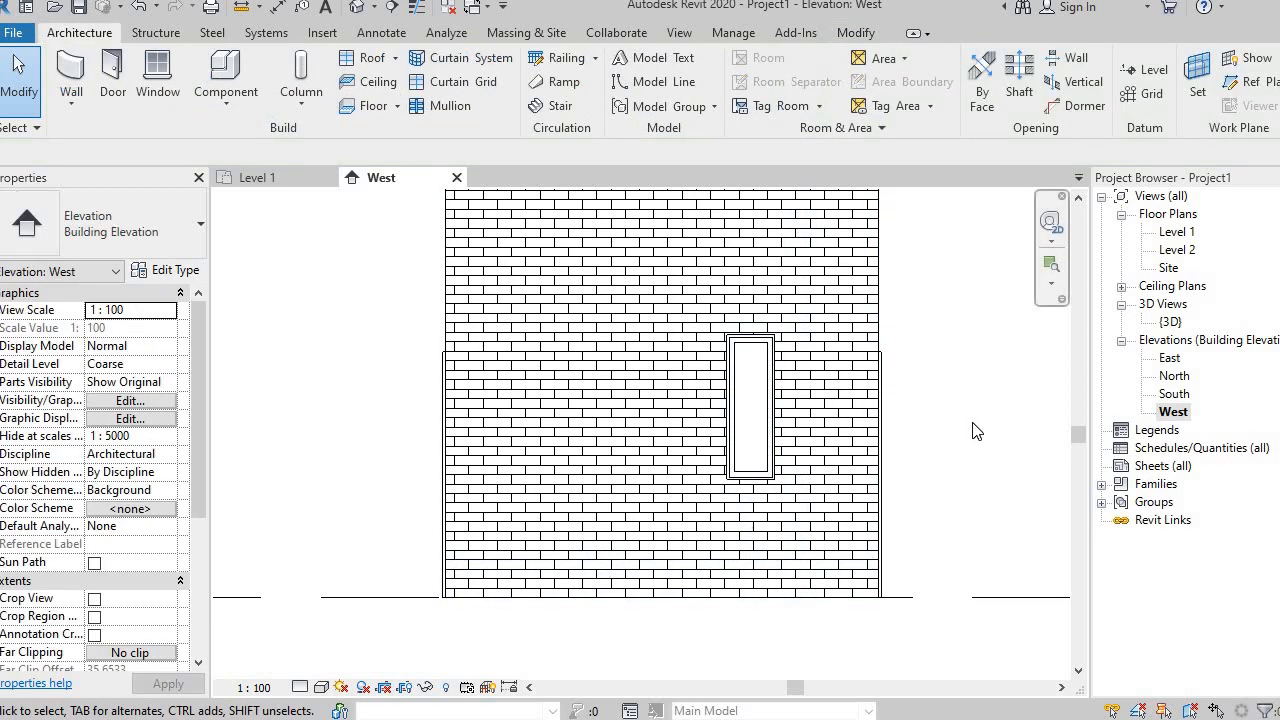
Step: Select all instances of the M_Fixed 0406 x 1220mm window from the one in the West elevation
{"action": "scroll", "coordinate": [977, 431], "scroll_direction": "down", "scroll_amount": 2}
{"action": "middle_click_drag", "start_coordinate": [981, 403], "coordinate": [800, 430]}
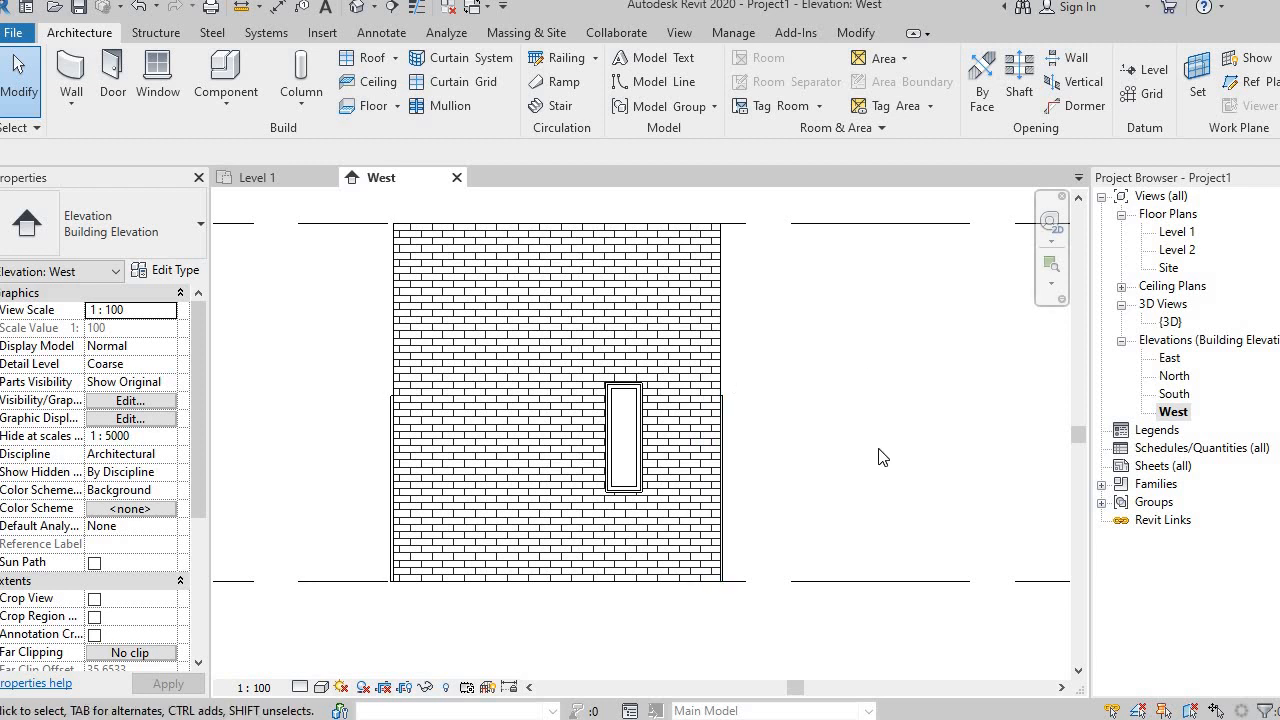
{"action": "left_click", "coordinate": [641, 438]}
{"action": "key", "text": "s"}
{"action": "key", "text": "a"}
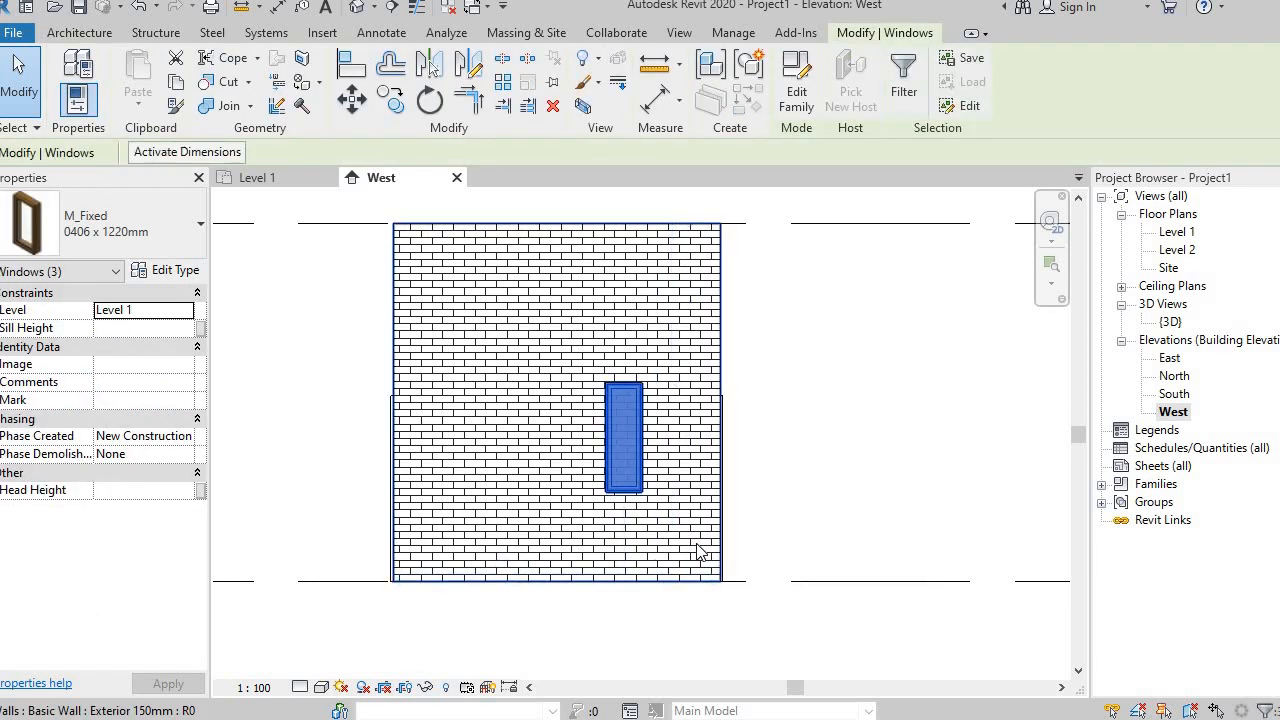
Step: Open the {3D} view, examine the selected windows in the brick walls and clear the selection
{"action": "double_click", "coordinate": [1170, 321]}
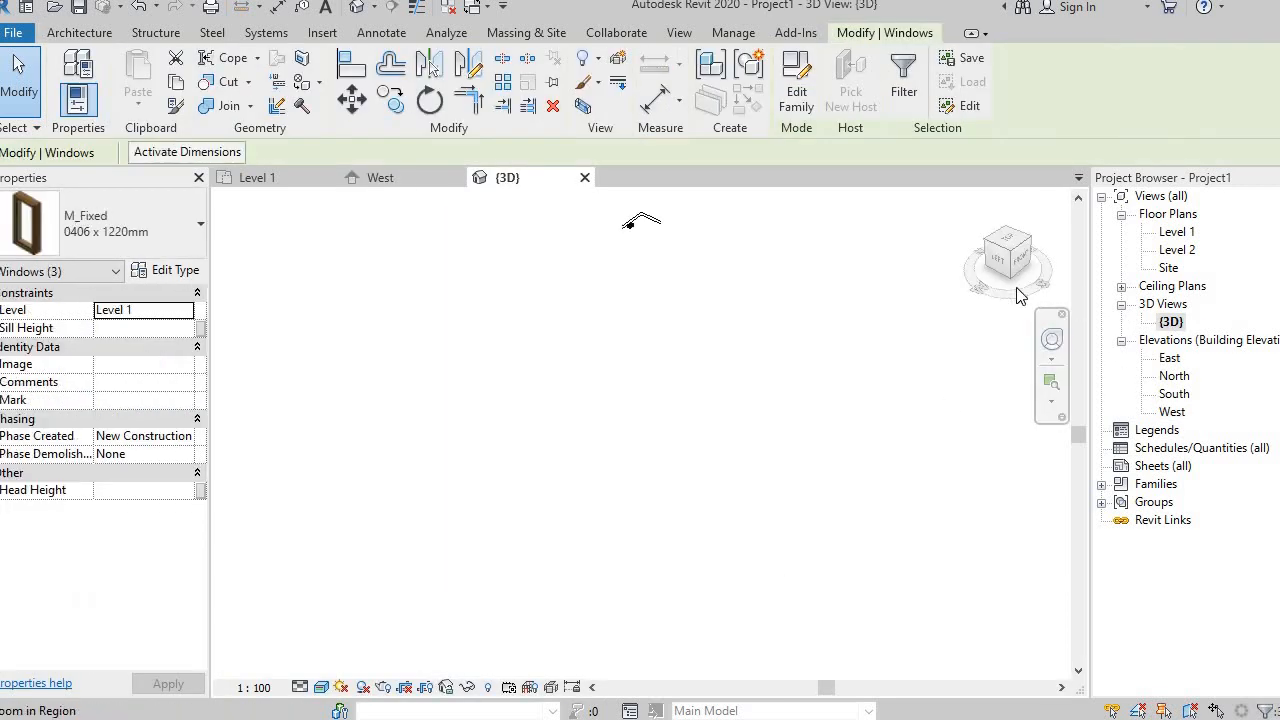
{"action": "scroll", "coordinate": [571, 220], "scroll_direction": "up", "scroll_amount": 5}
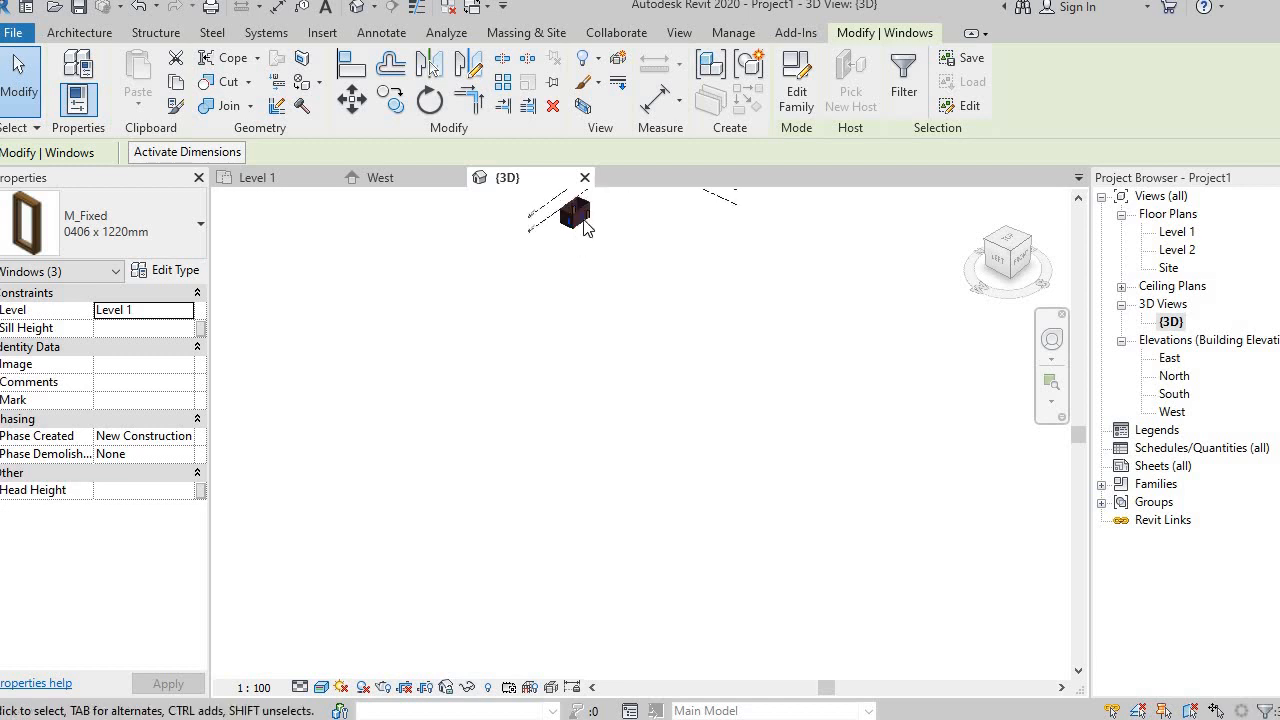
{"action": "scroll", "coordinate": [654, 417], "scroll_direction": "down", "scroll_amount": 3}
{"action": "scroll", "coordinate": [737, 417], "scroll_direction": "up", "scroll_amount": 6}
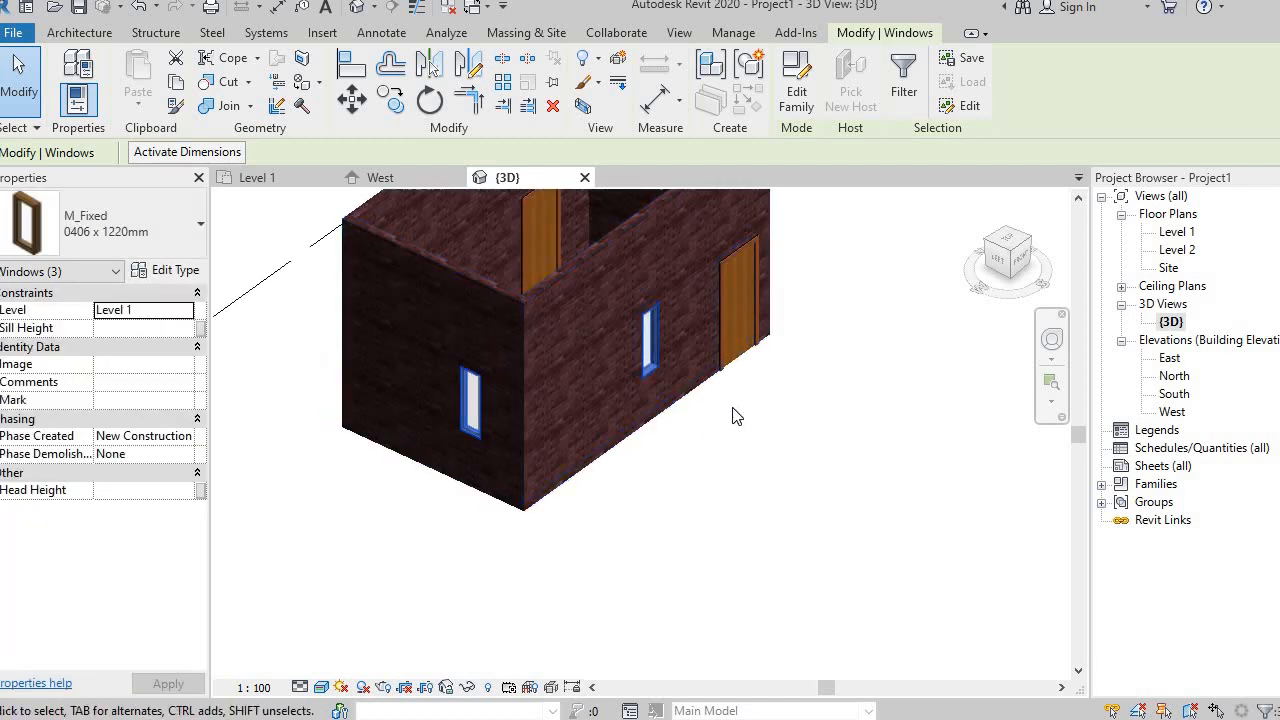
{"action": "middle_click_drag", "start_coordinate": [746, 534], "coordinate": [885, 625]}
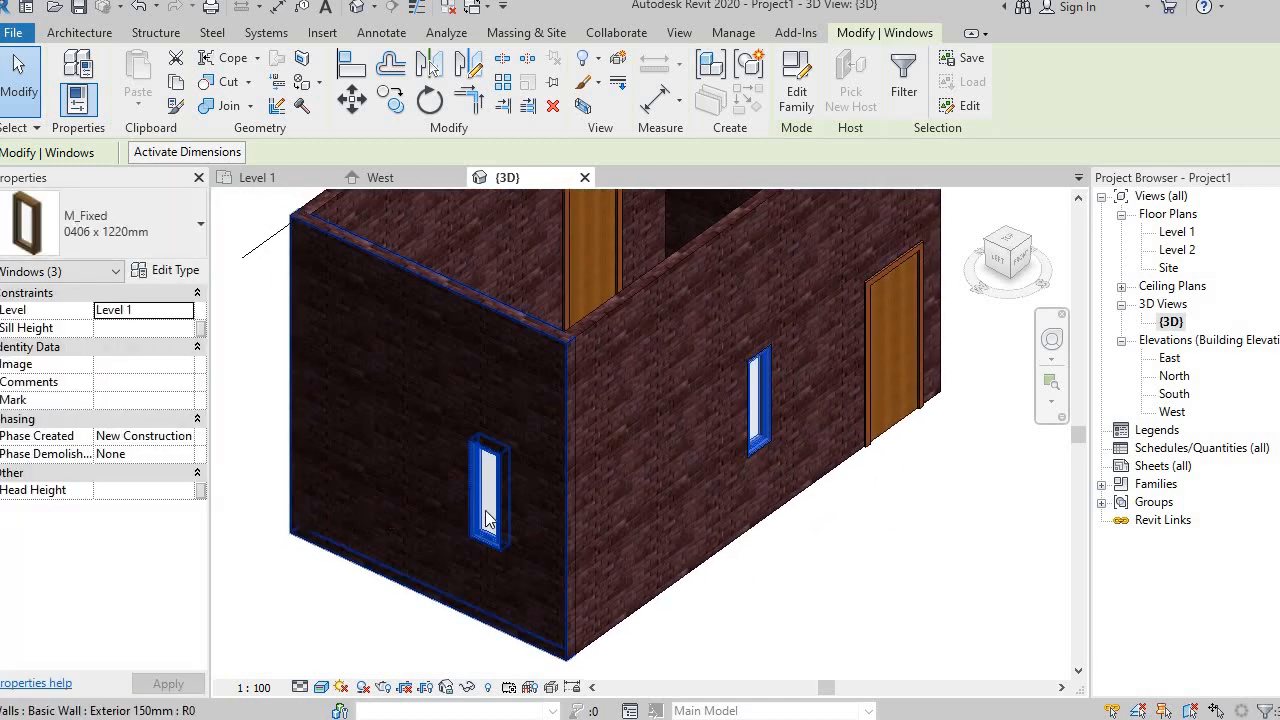
{"action": "left_click", "coordinate": [847, 654]}
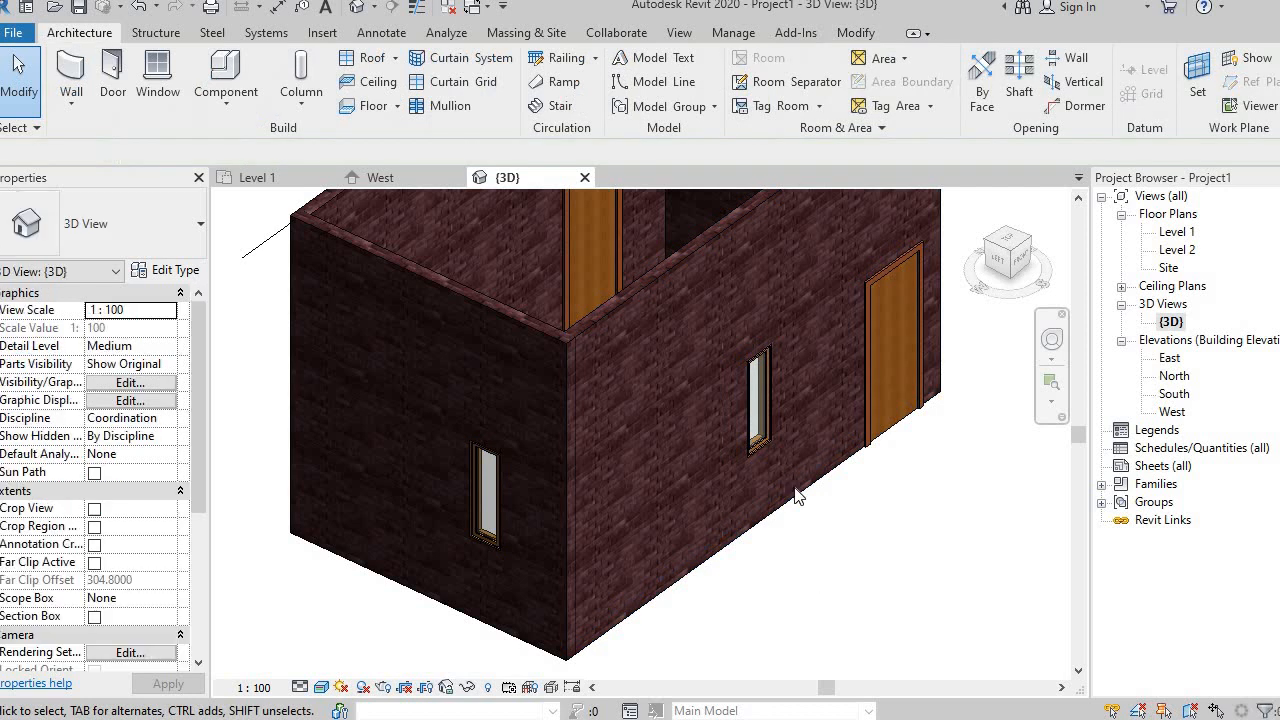
Step: Select all instances of the M_Fixed window in the {3D} view and set their sill height to 1 m
{"action": "left_click", "coordinate": [762, 427]}
{"action": "key", "text": "s"}
{"action": "key", "text": "a"}
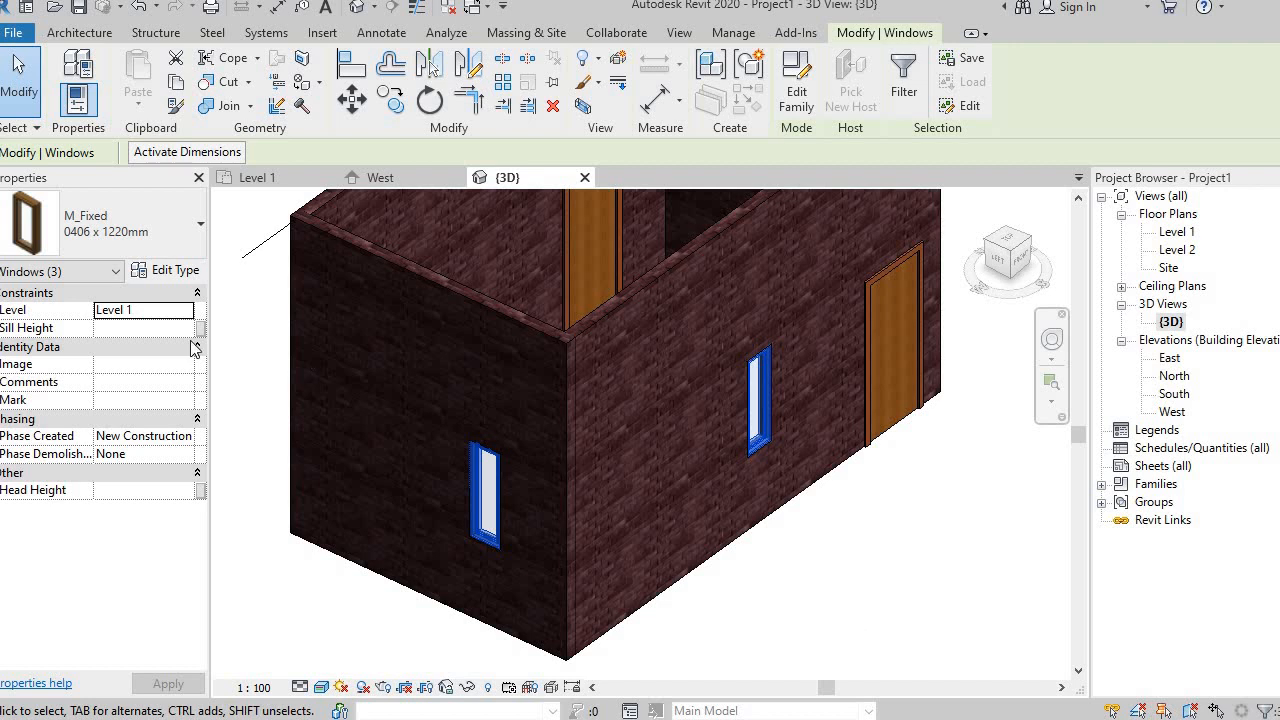
{"action": "left_click", "coordinate": [132, 327]}
{"action": "type", "text": "1m"}
{"action": "key", "text": "Return"}
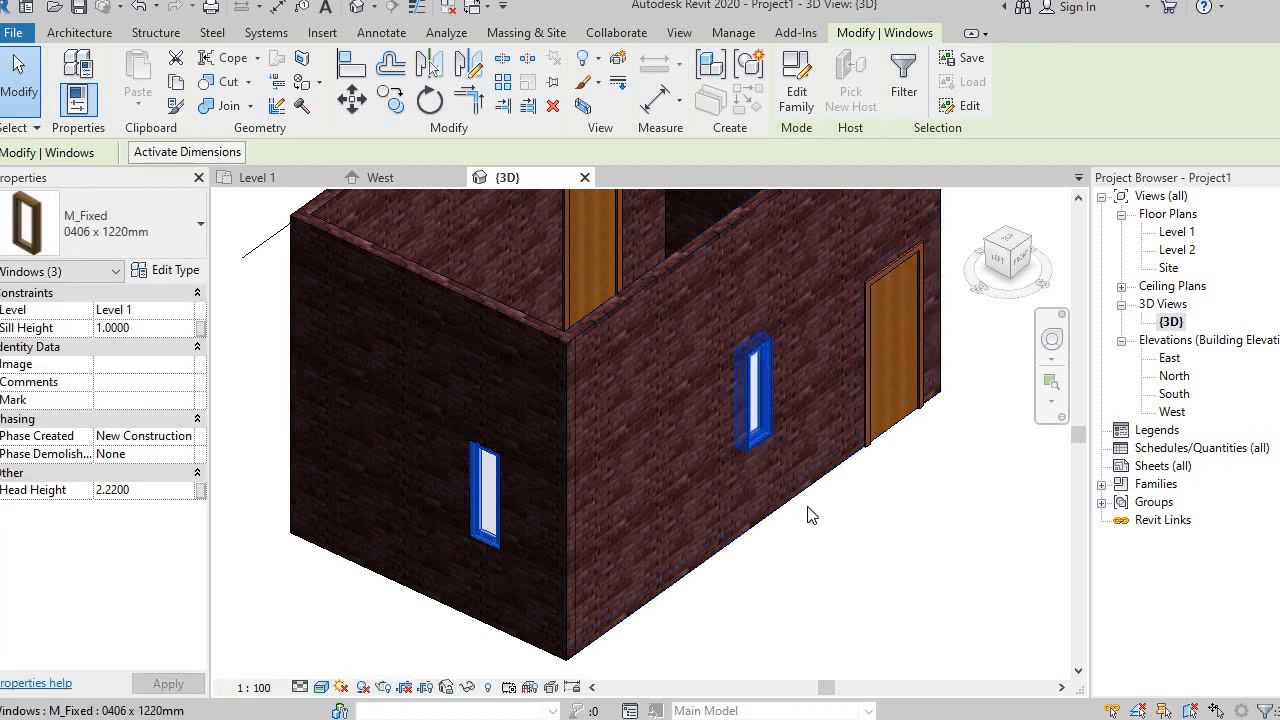
{"action": "left_click", "coordinate": [863, 560]}
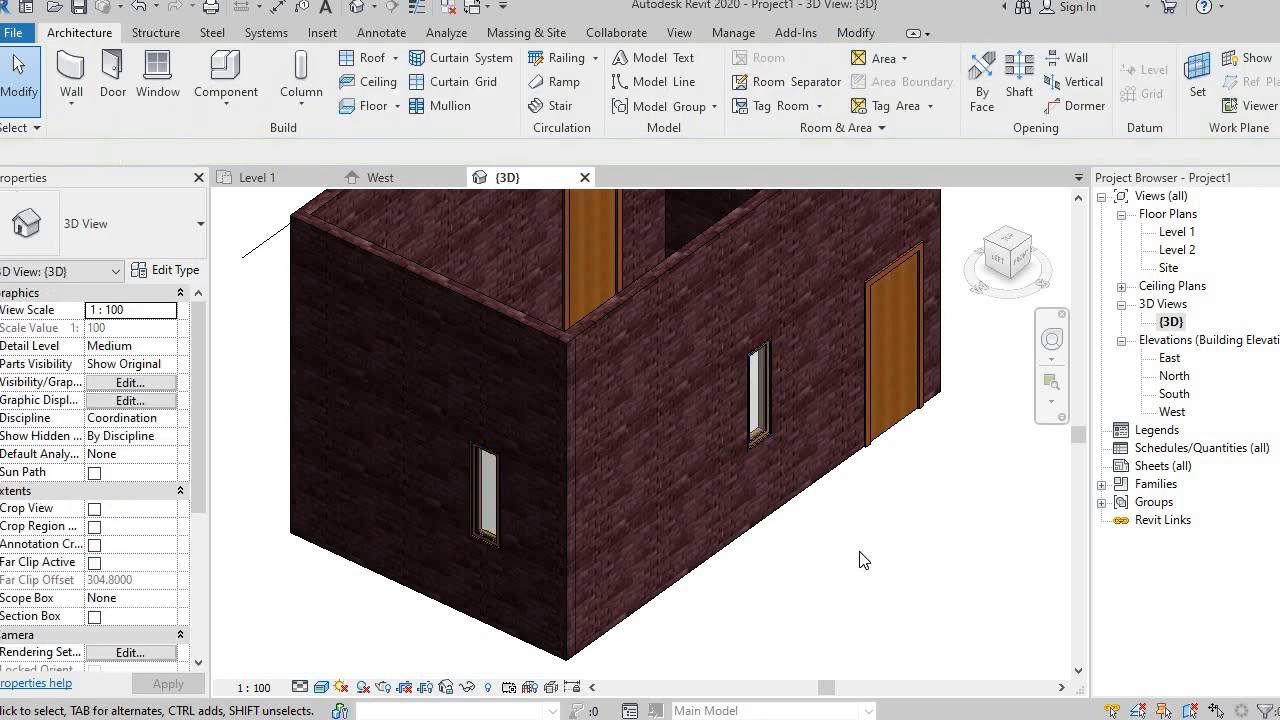
Step: Select the single M_Fixed window in the long brick wall beside the door
{"action": "scroll", "coordinate": [877, 492], "scroll_direction": "up", "scroll_amount": 2}
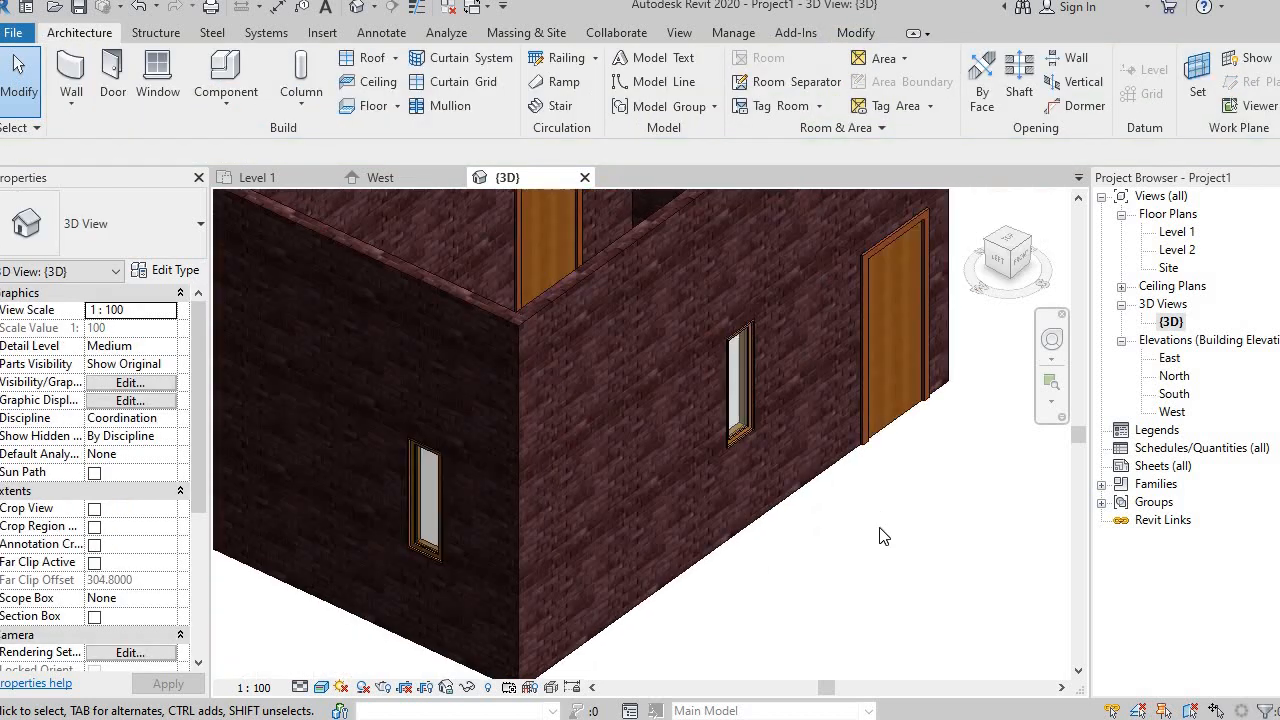
{"action": "left_click", "coordinate": [745, 428]}
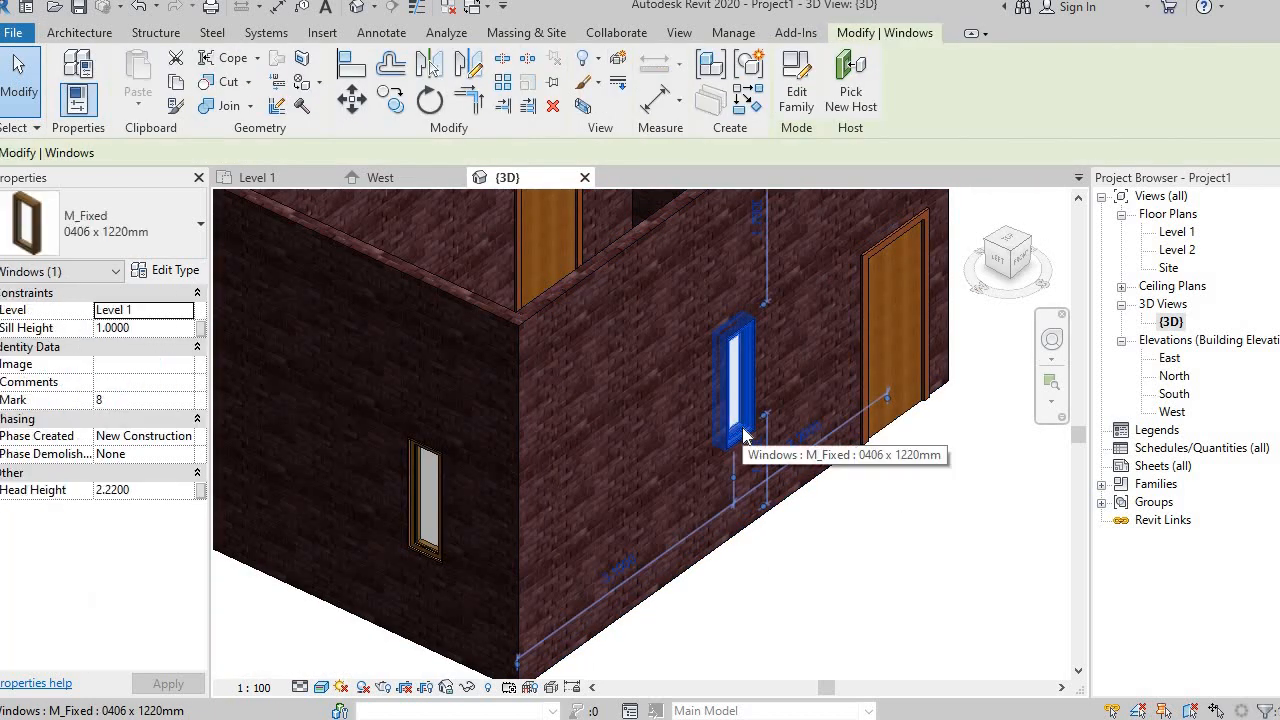